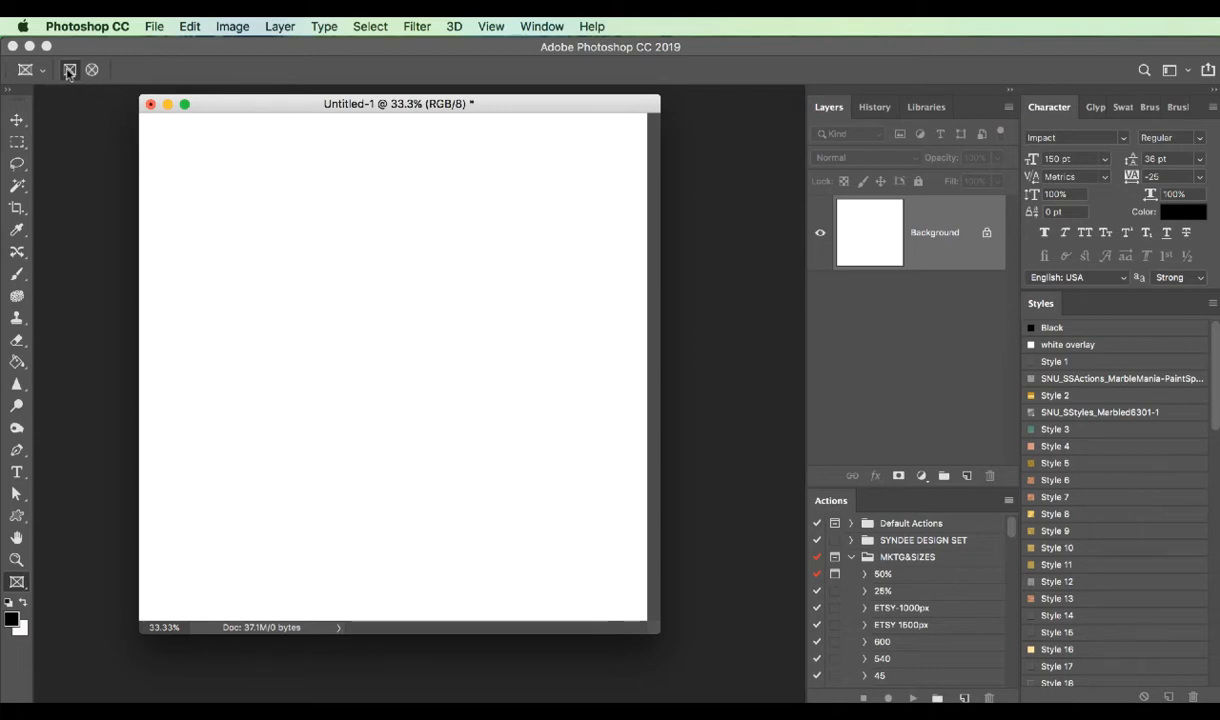
# Draw a rectangular frame in the middle of the canvas and fill it with hans-haak-691288-unsplash.jpg from the layout photos folder.
pyautogui.click(69, 72)
pyautogui.moveTo(272, 257); pyautogui.dragTo(551, 427)
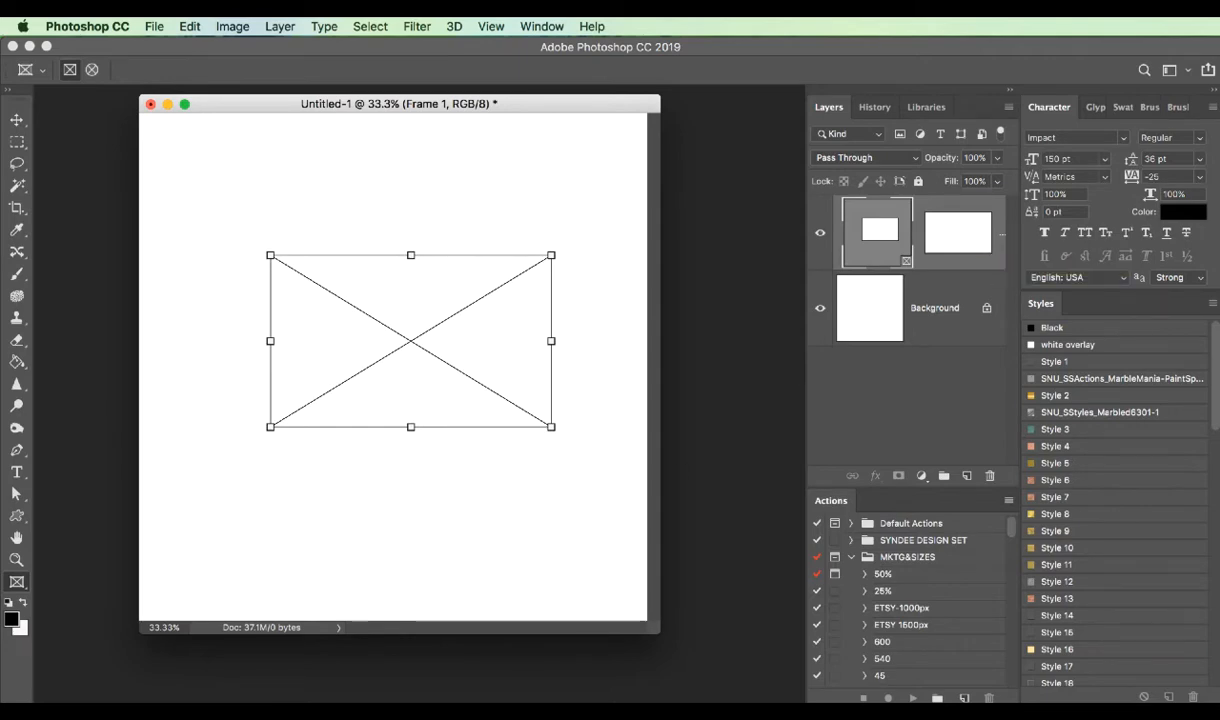
pyautogui.click(528, 708)
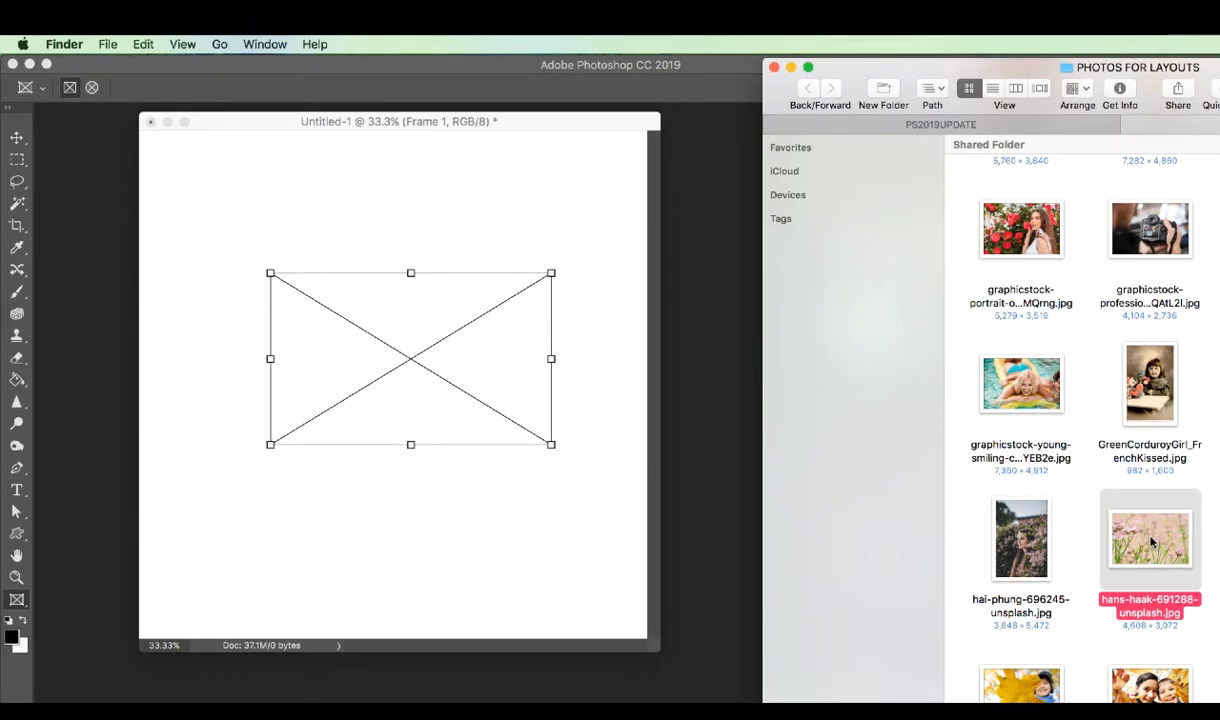
pyautogui.moveTo(1152, 541); pyautogui.dragTo(420, 390)
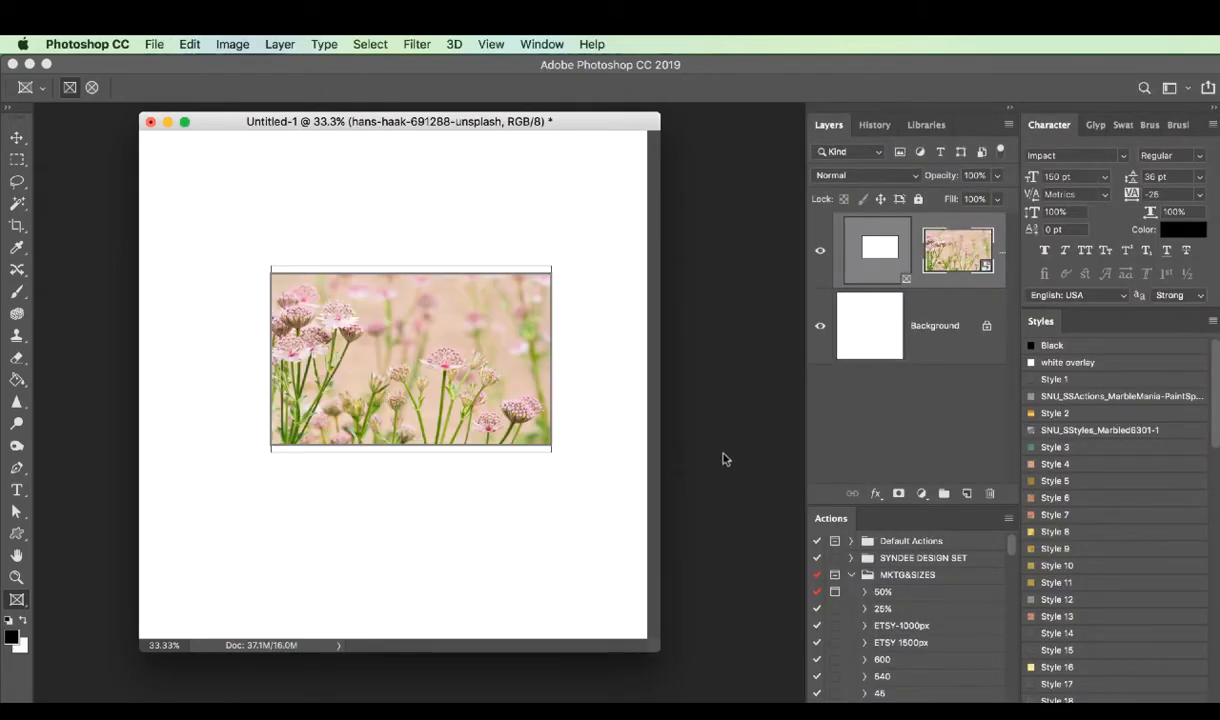
pyautogui.press('Return')
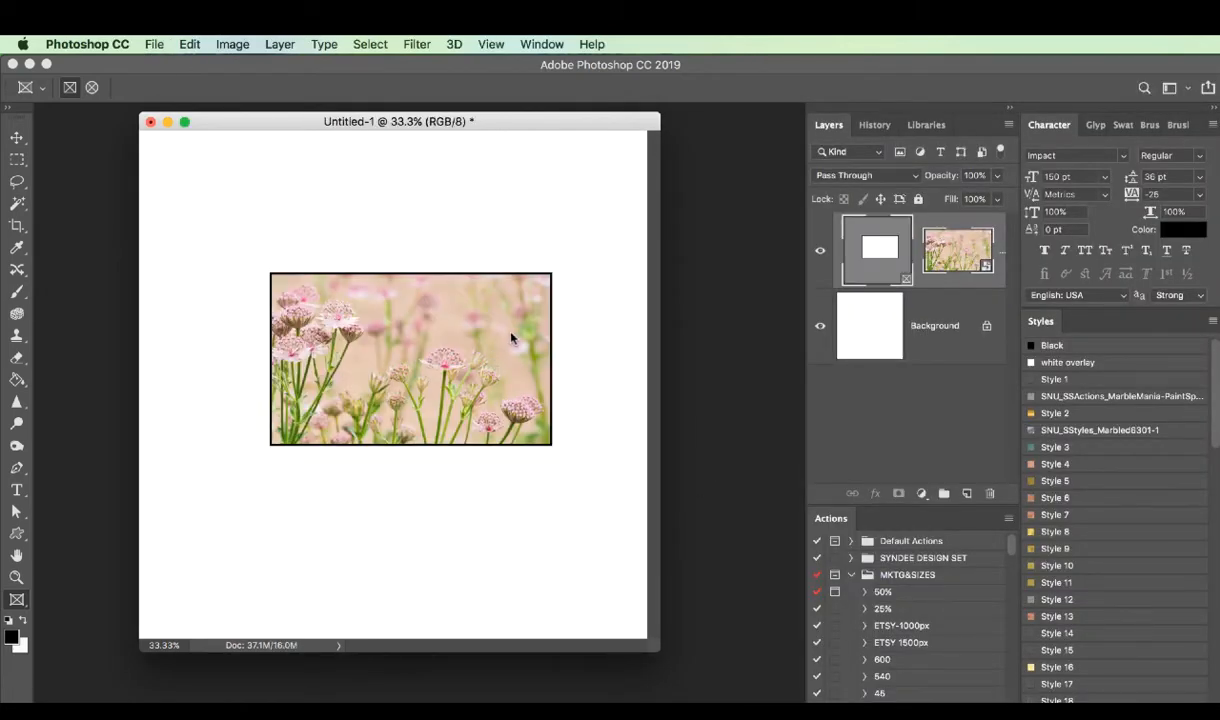
# Shift the filled frame slightly left and replace its photo with the embedded graphicstock image of the kid with balloons.
pyautogui.moveTo(486, 315); pyautogui.dragTo(493, 352)
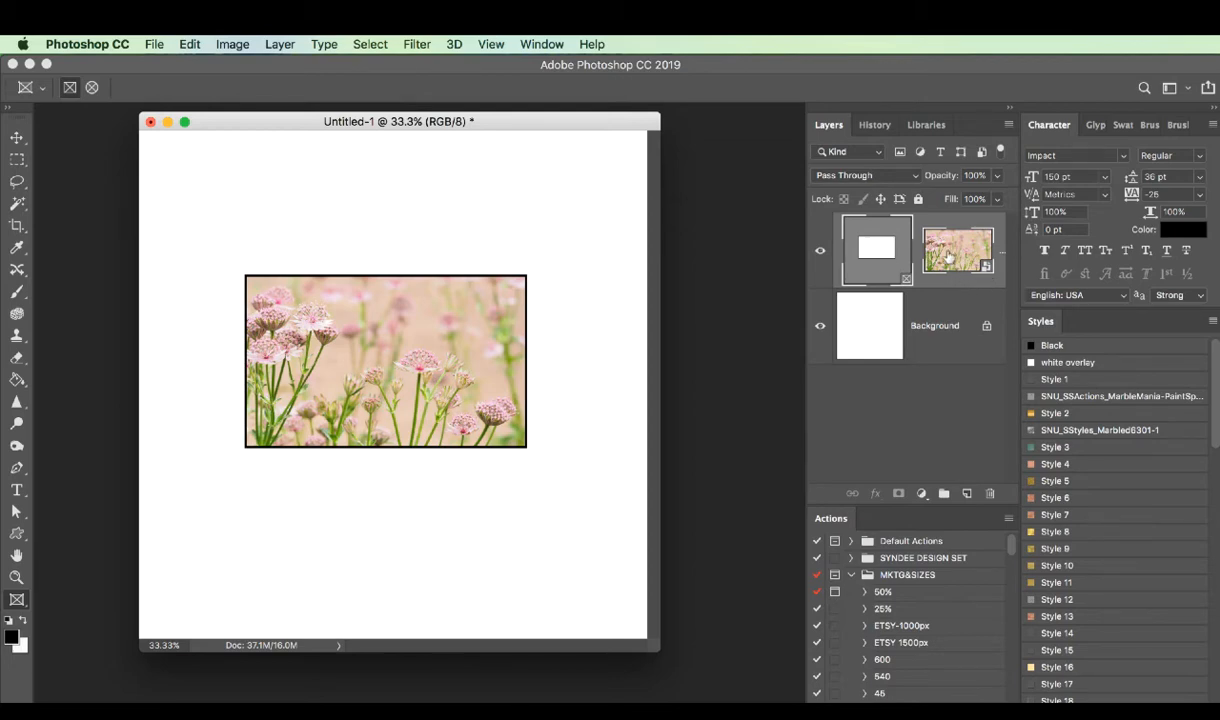
pyautogui.click(155, 44)
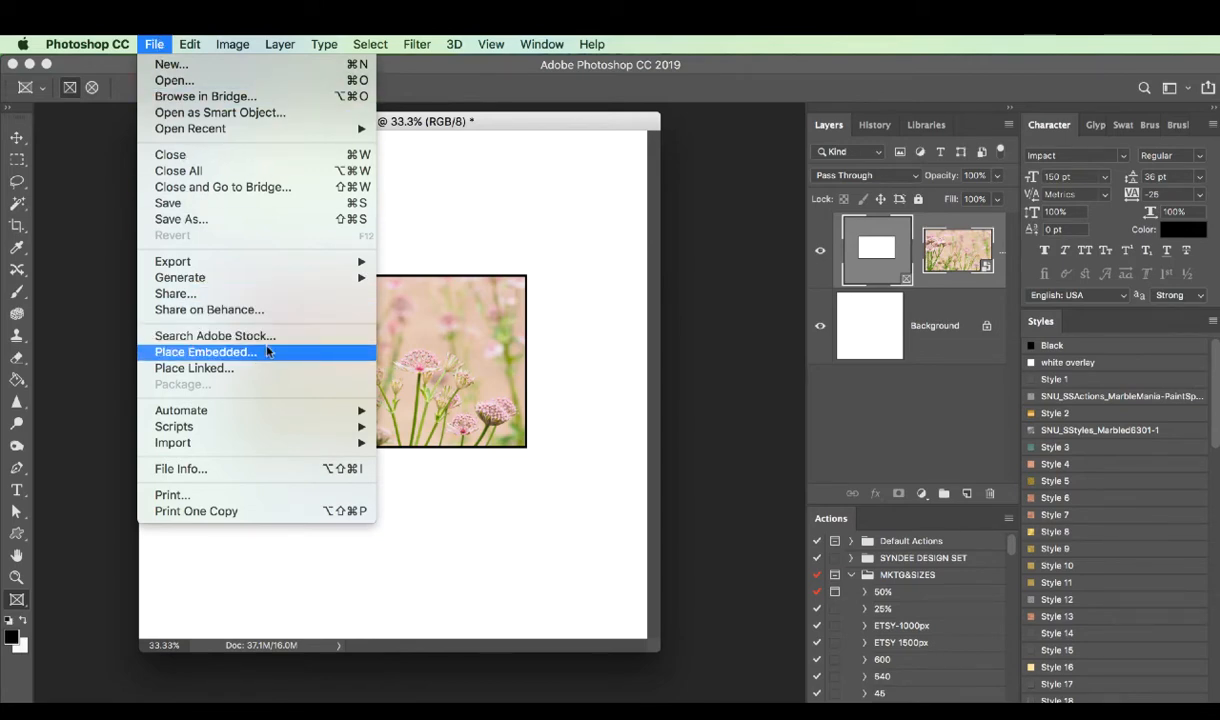
pyautogui.click(266, 351)
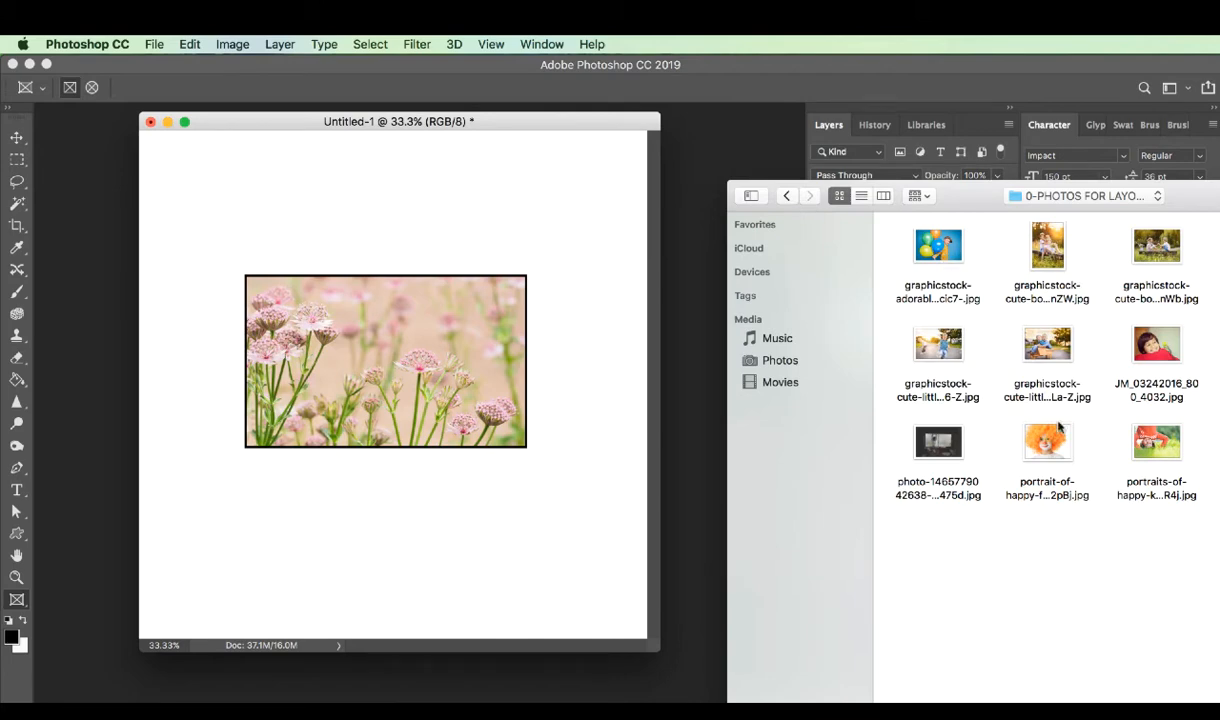
pyautogui.click(940, 256)
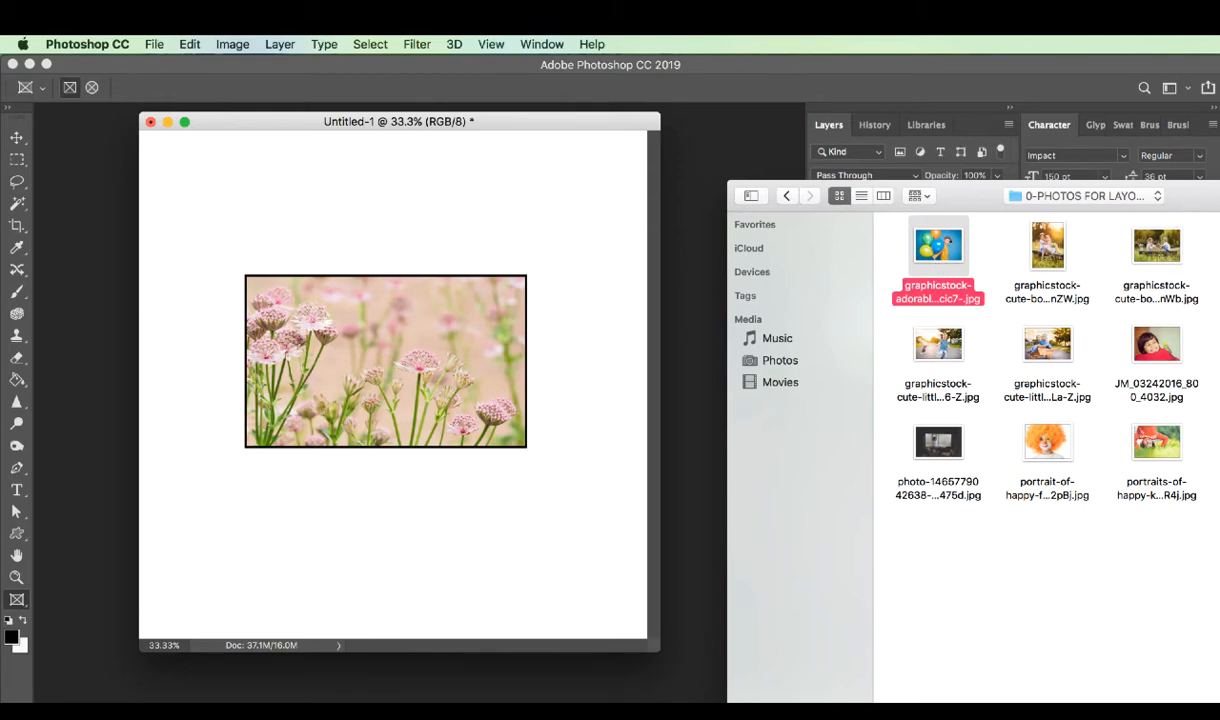
pyautogui.press('Return')
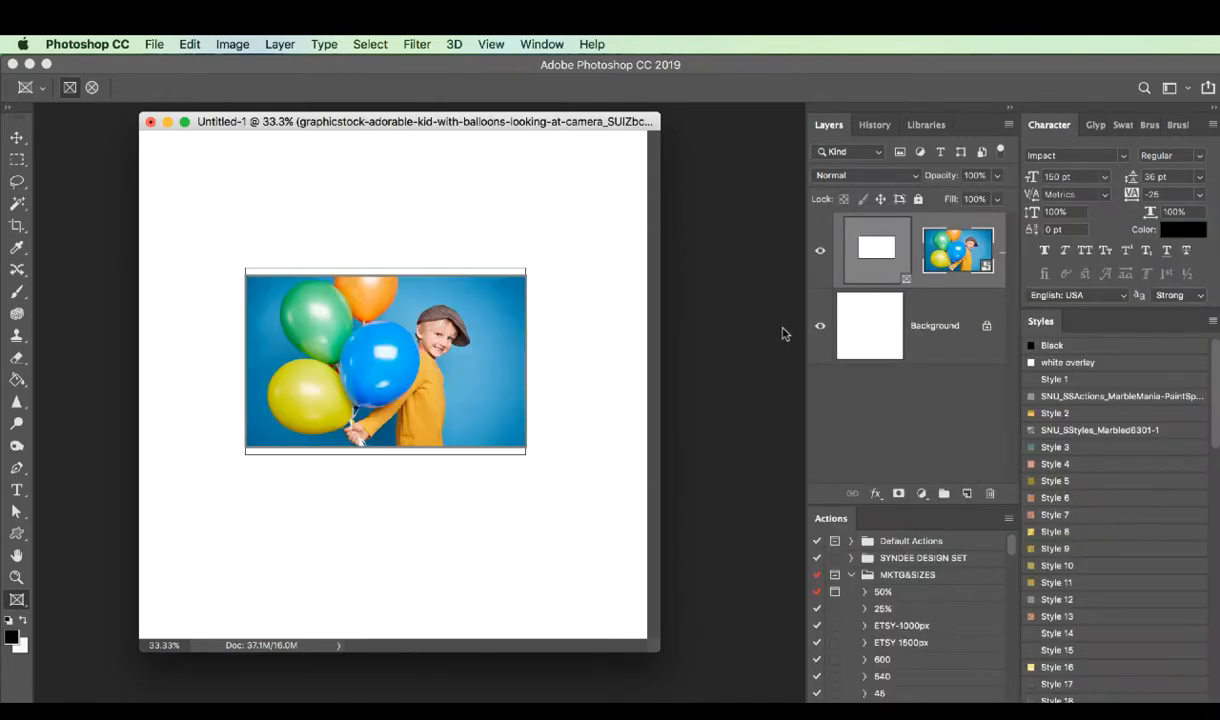
pyautogui.click(154, 44)
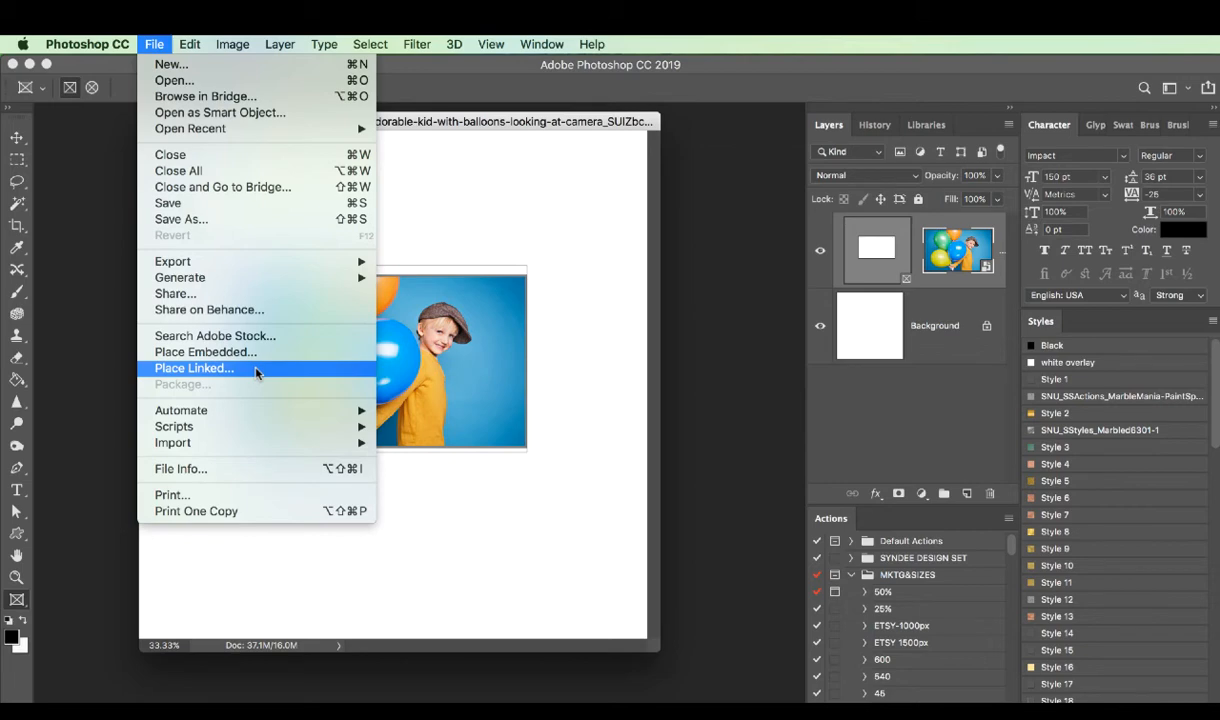
pyautogui.click(387, 43)
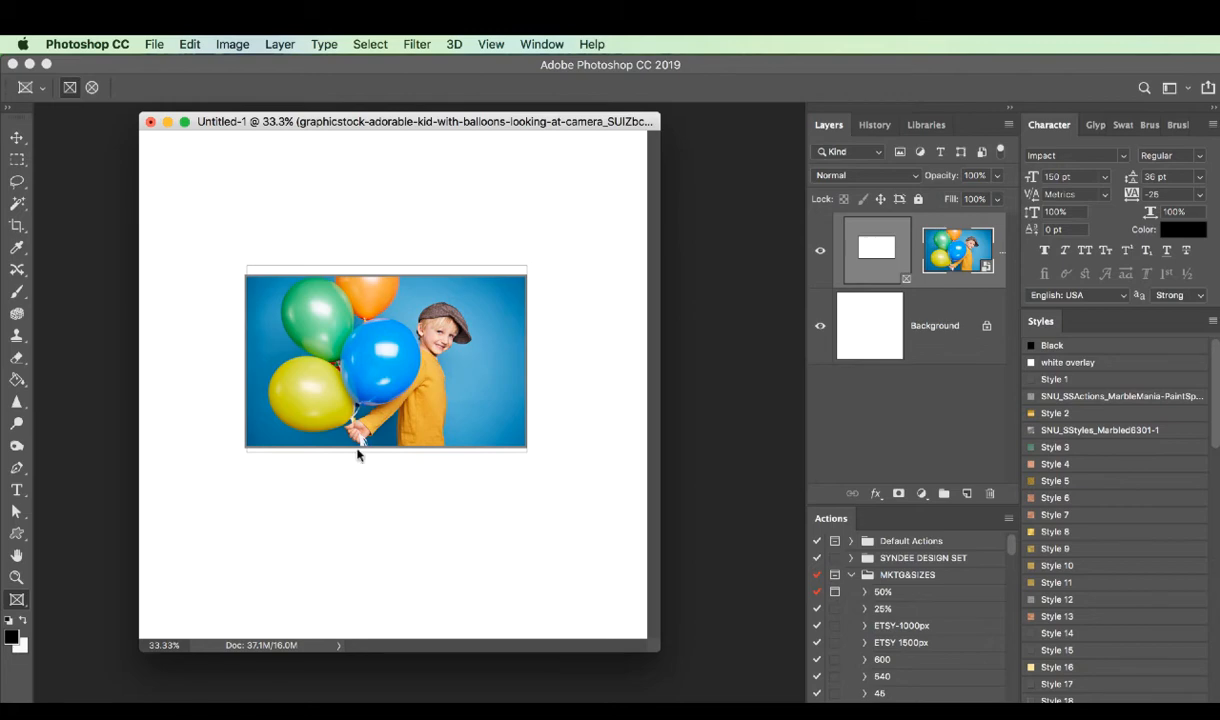
pyautogui.press('super+Tab')
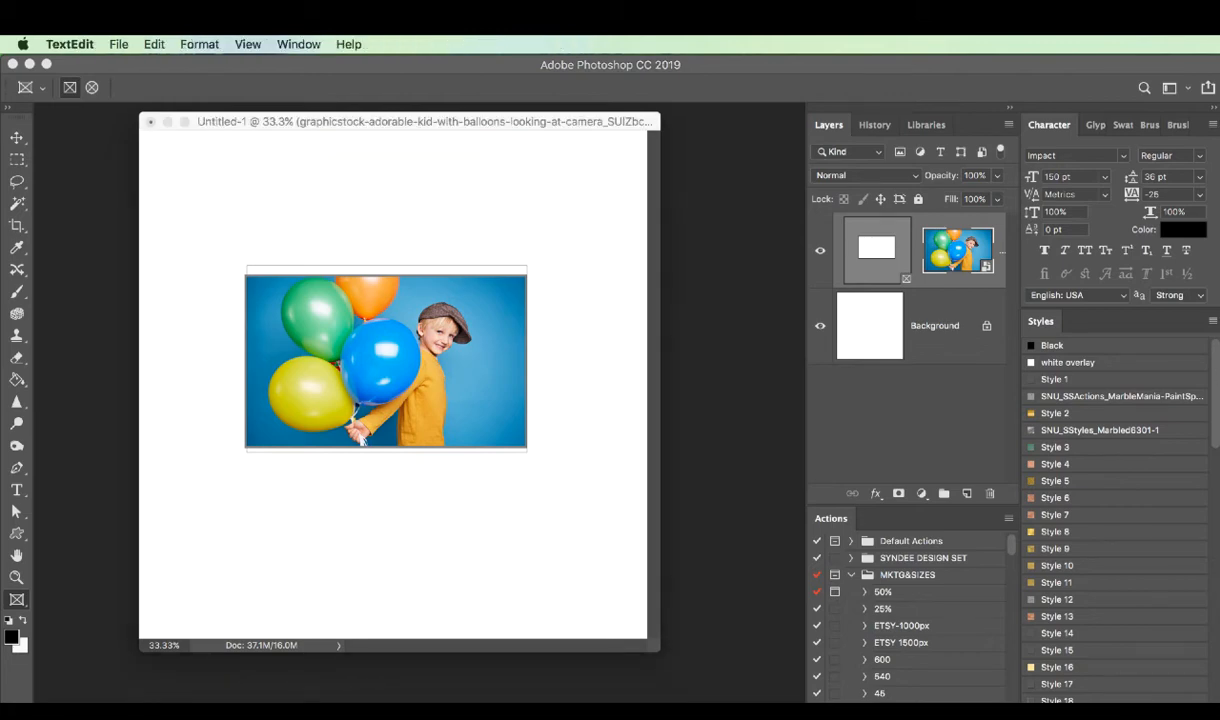
pyautogui.press('super+Tab')
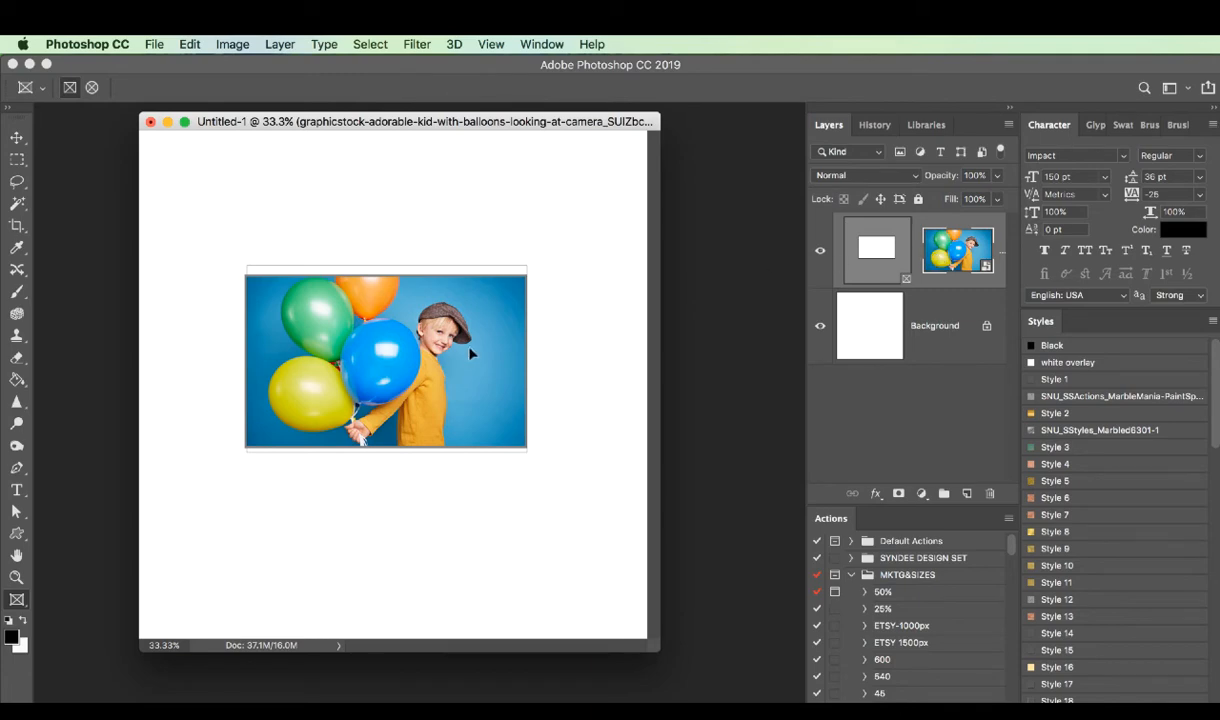
# Nudge the balloon photo inside its frame without moving the frame.
pyautogui.moveTo(468, 349); pyautogui.dragTo(463, 355)
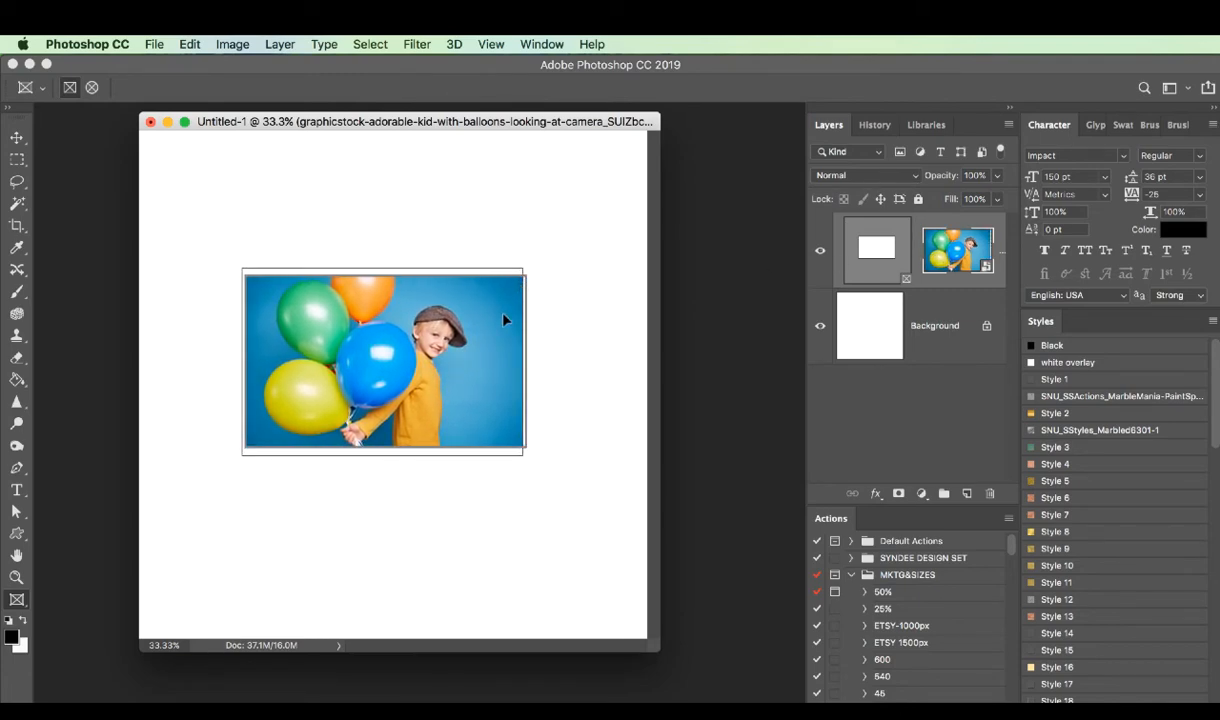
pyautogui.moveTo(506, 304); pyautogui.dragTo(510, 300)
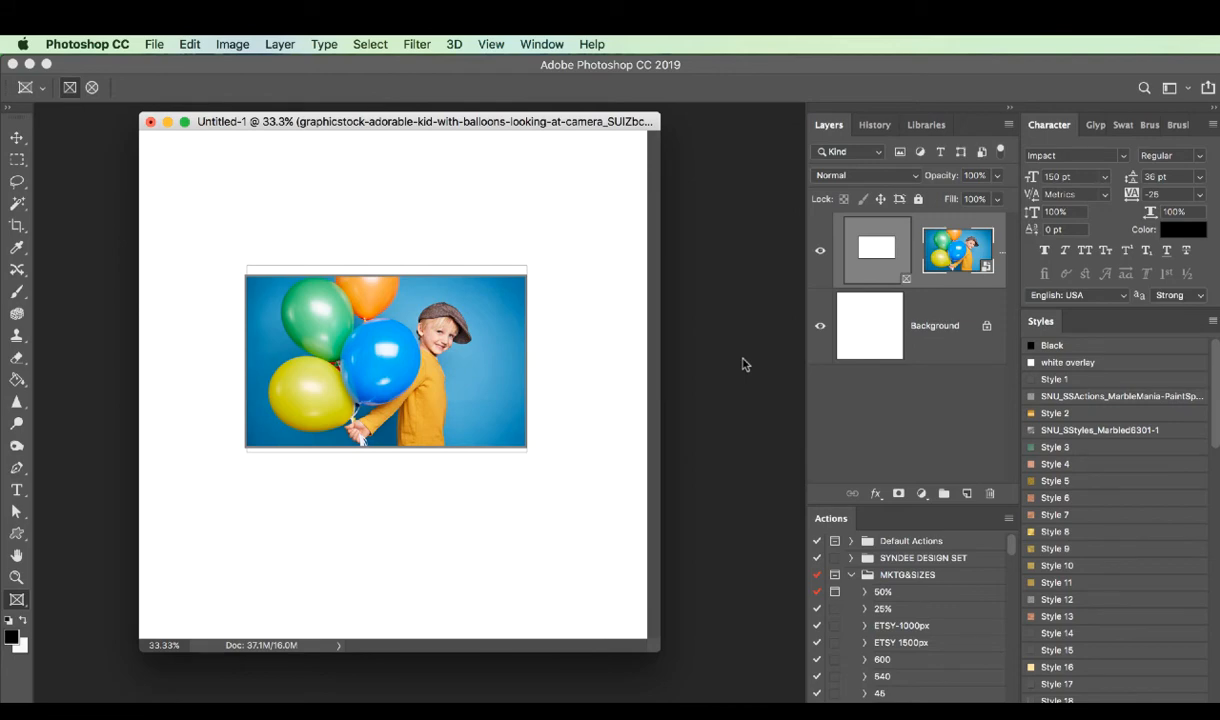
# Enlarge only the frame around the balloon photo from its lower-right and upper-left corners.
pyautogui.press('v')
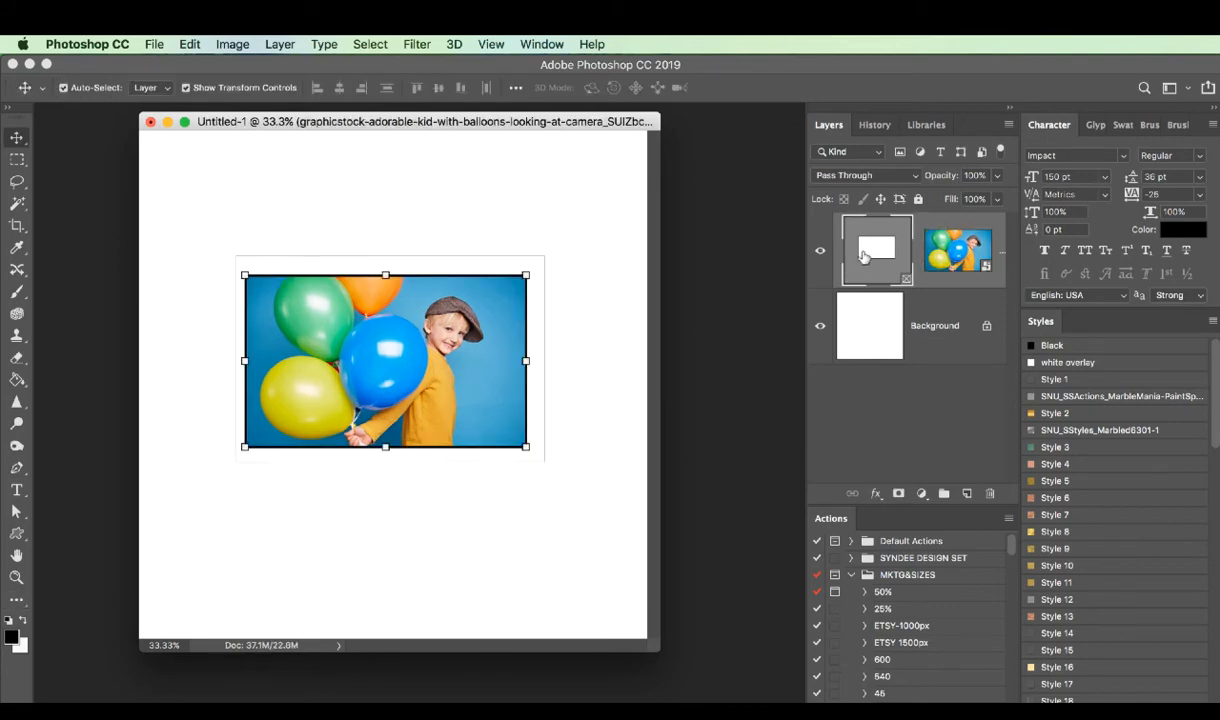
pyautogui.moveTo(527, 449); pyautogui.dragTo(576, 483)
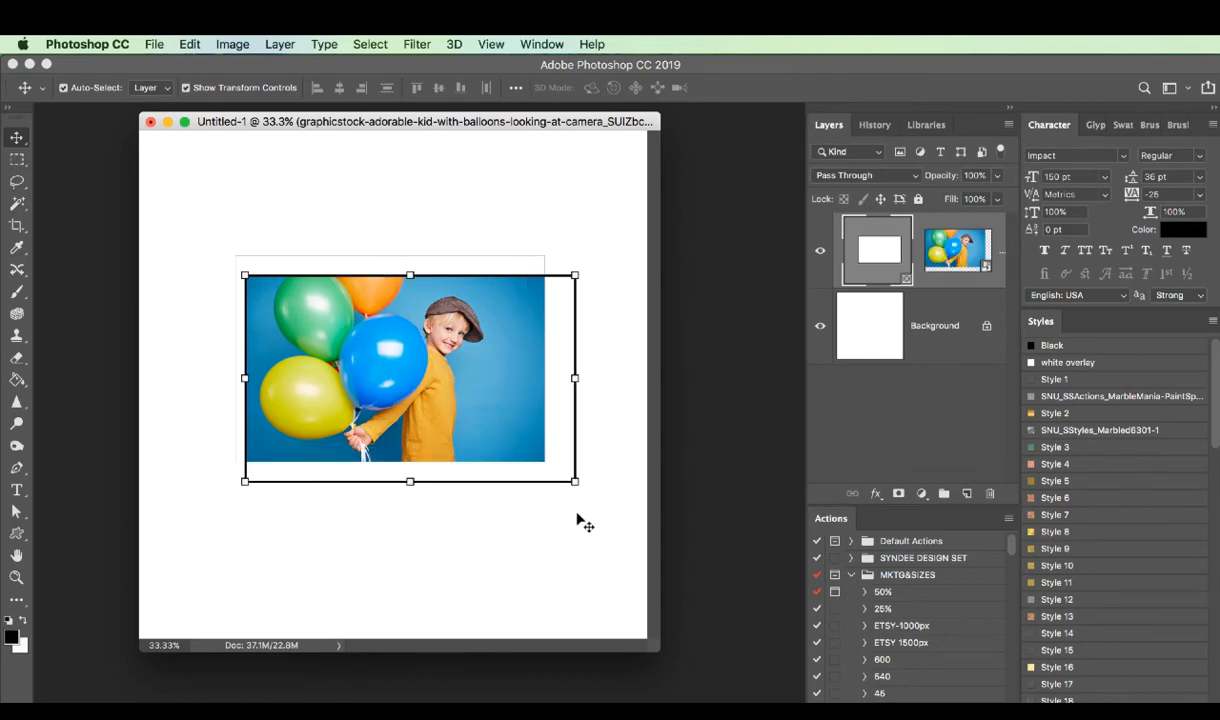
pyautogui.moveTo(213, 250); pyautogui.dragTo(202, 242)
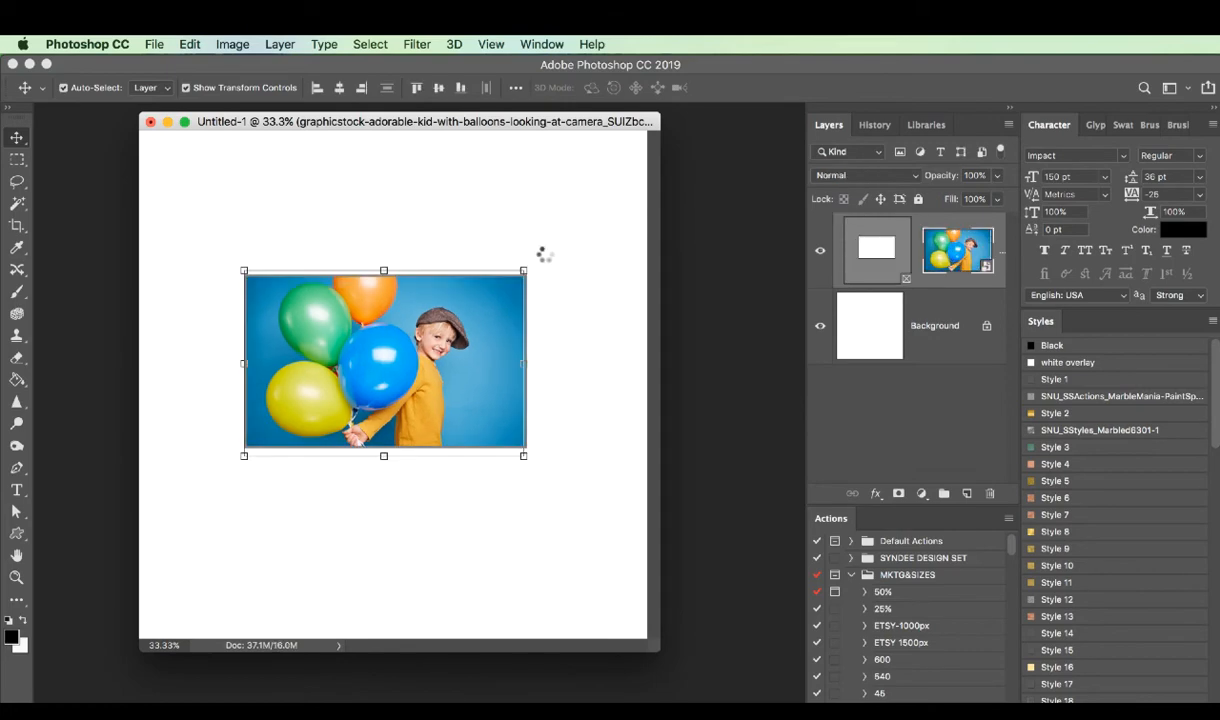
# Scale the balloon photo inside the frame to about 8.07 × 5.38 in and reposition the frame together with its photo.
pyautogui.moveTo(526, 268); pyautogui.dragTo(587, 225)
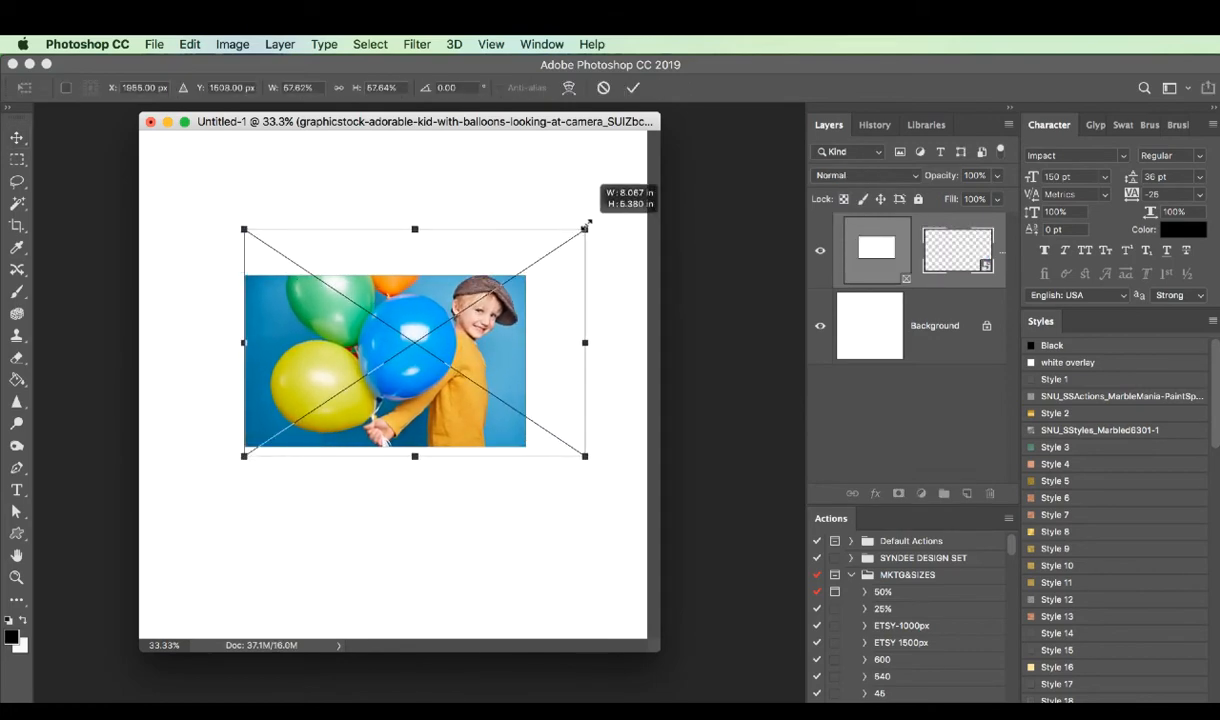
pyautogui.press('Return')
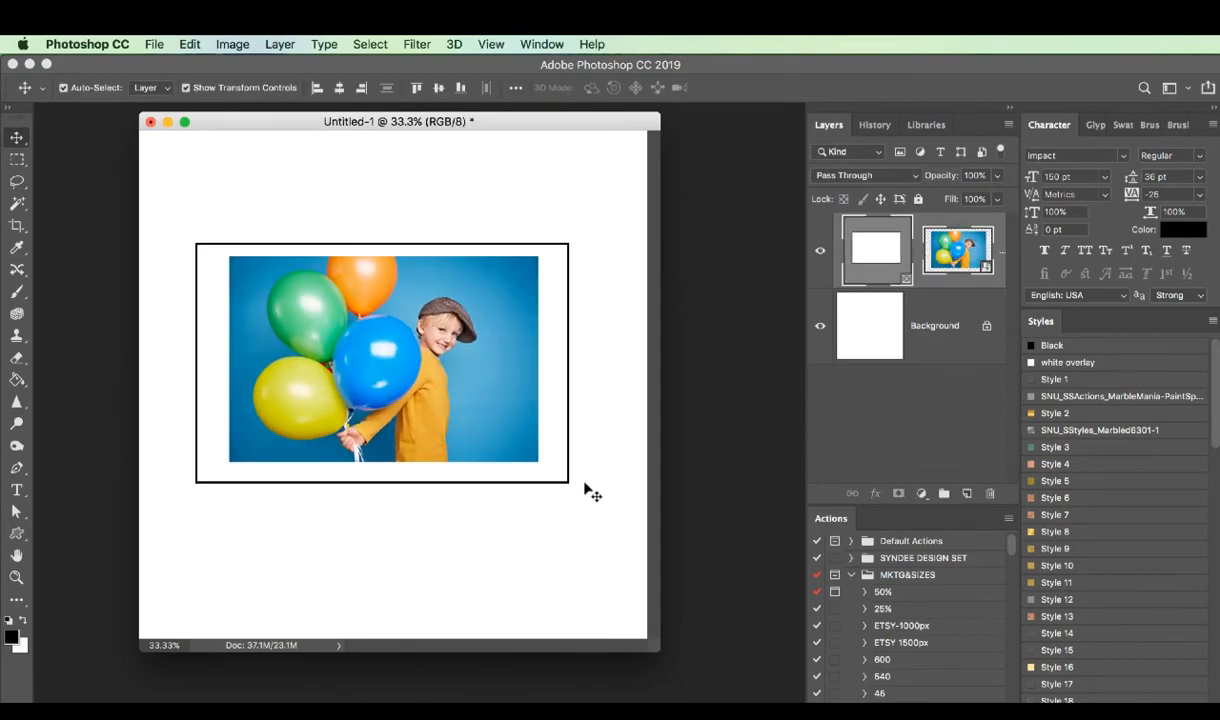
pyautogui.moveTo(508, 403)
pyautogui.mouseDown()
pyautogui.moveTo(523, 441)
pyautogui.moveTo(512, 413)
pyautogui.moveTo(526, 387)
pyautogui.moveTo(510, 390)
pyautogui.mouseUp()
# Extend the frame beyond the edges of the balloon photo and shift the frame with its content.
pyautogui.press('super+t')
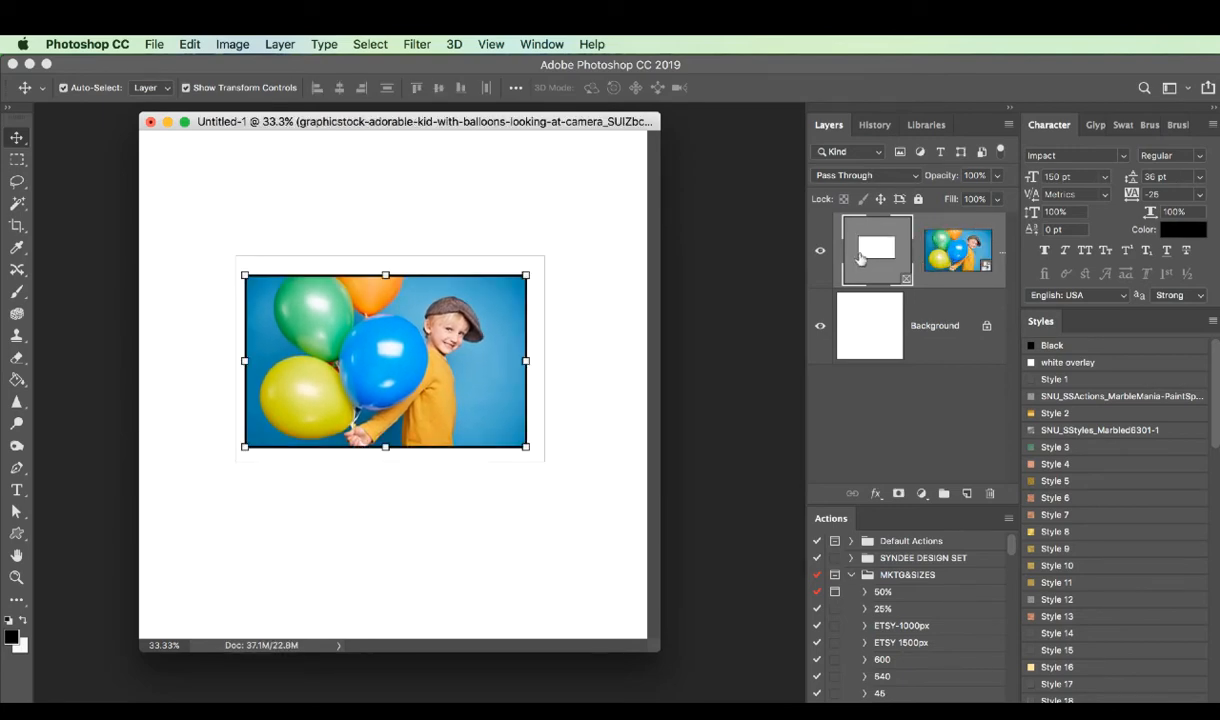
pyautogui.moveTo(530, 451); pyautogui.dragTo(576, 482)
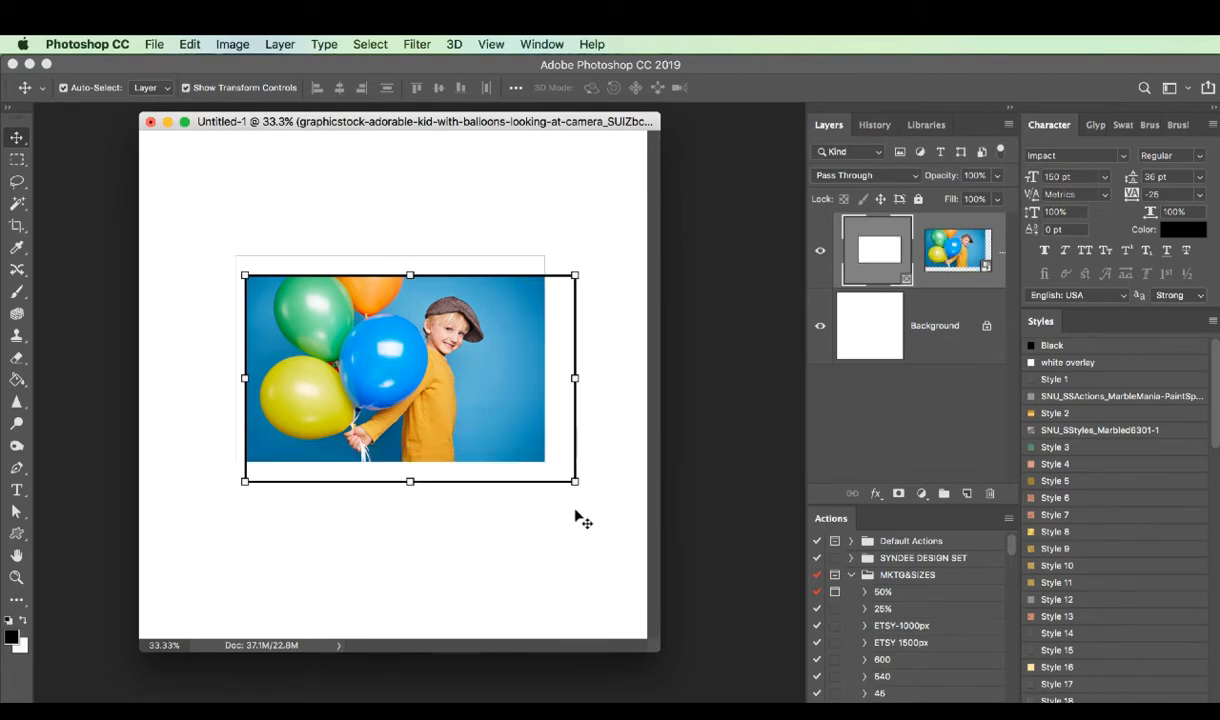
pyautogui.moveTo(237, 268); pyautogui.dragTo(210, 245)
# Scale the frame together with the balloon photo to about 94.2%.
pyautogui.click(232, 44)
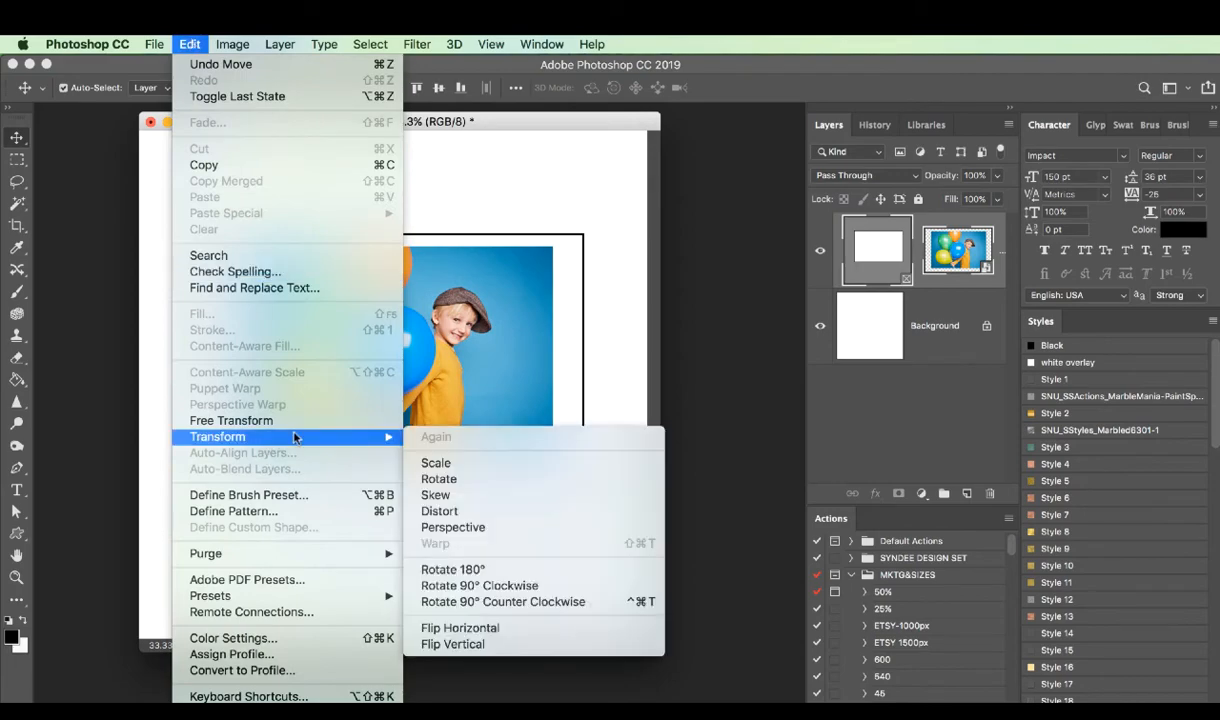
pyautogui.moveTo(385, 438)
pyautogui.click(436, 463)
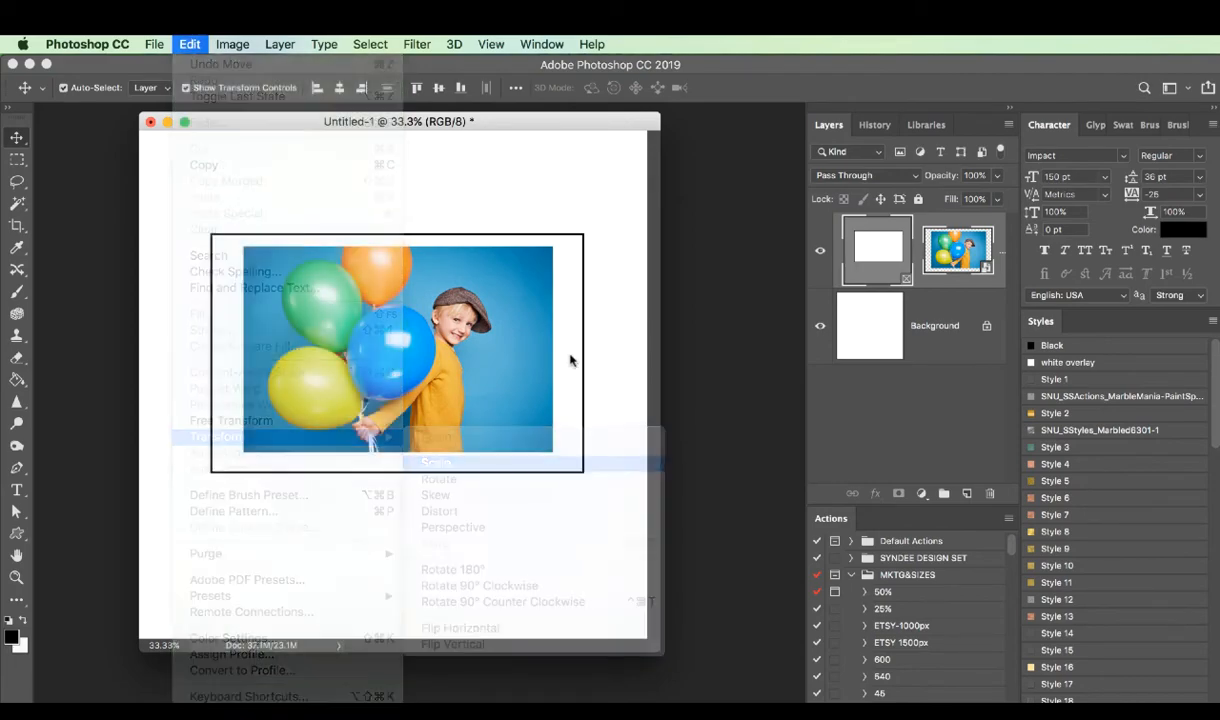
pyautogui.moveTo(587, 226); pyautogui.dragTo(562, 249)
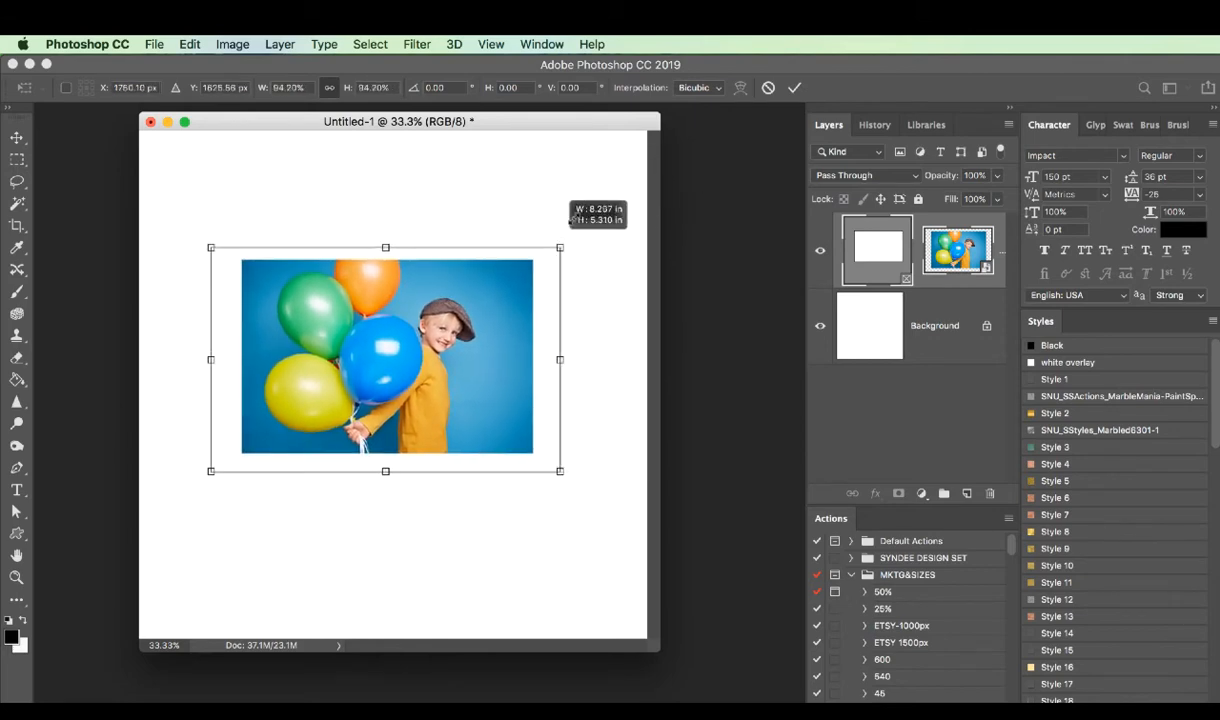
pyautogui.press('Return')
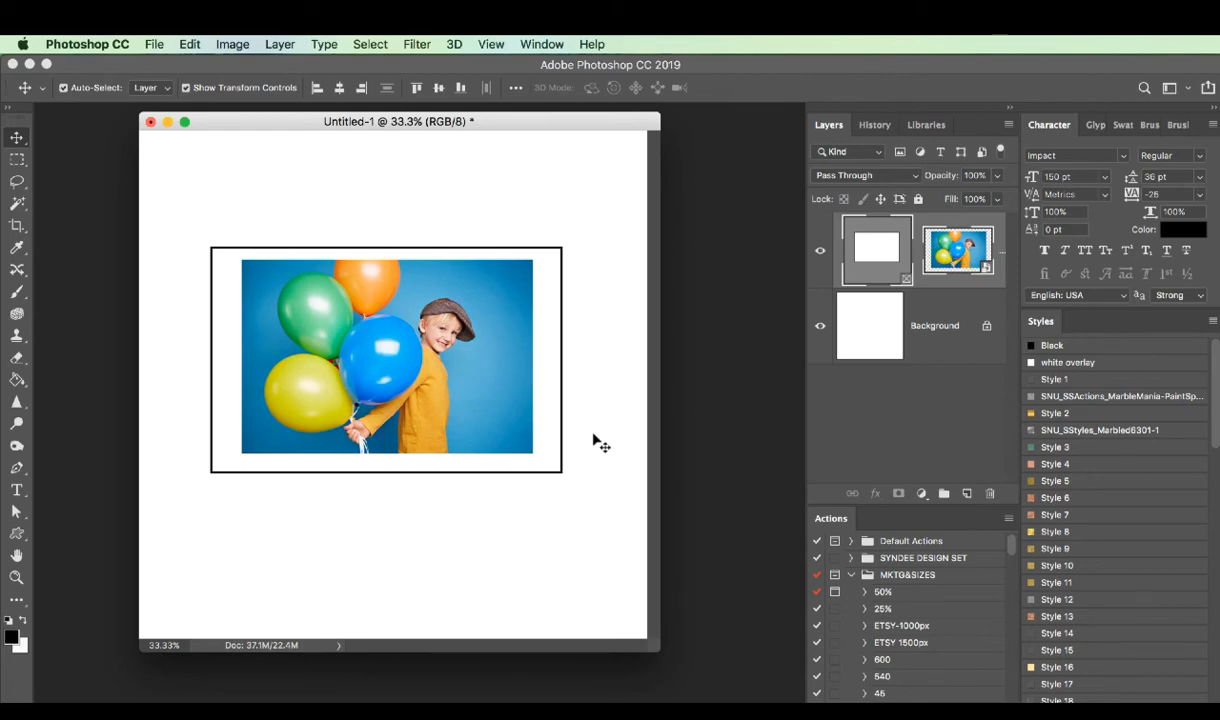
# Remove the balloon frame and draw an elliptical frame around the two faces in the autumn-leaves photo.
pyautogui.press('Delete')
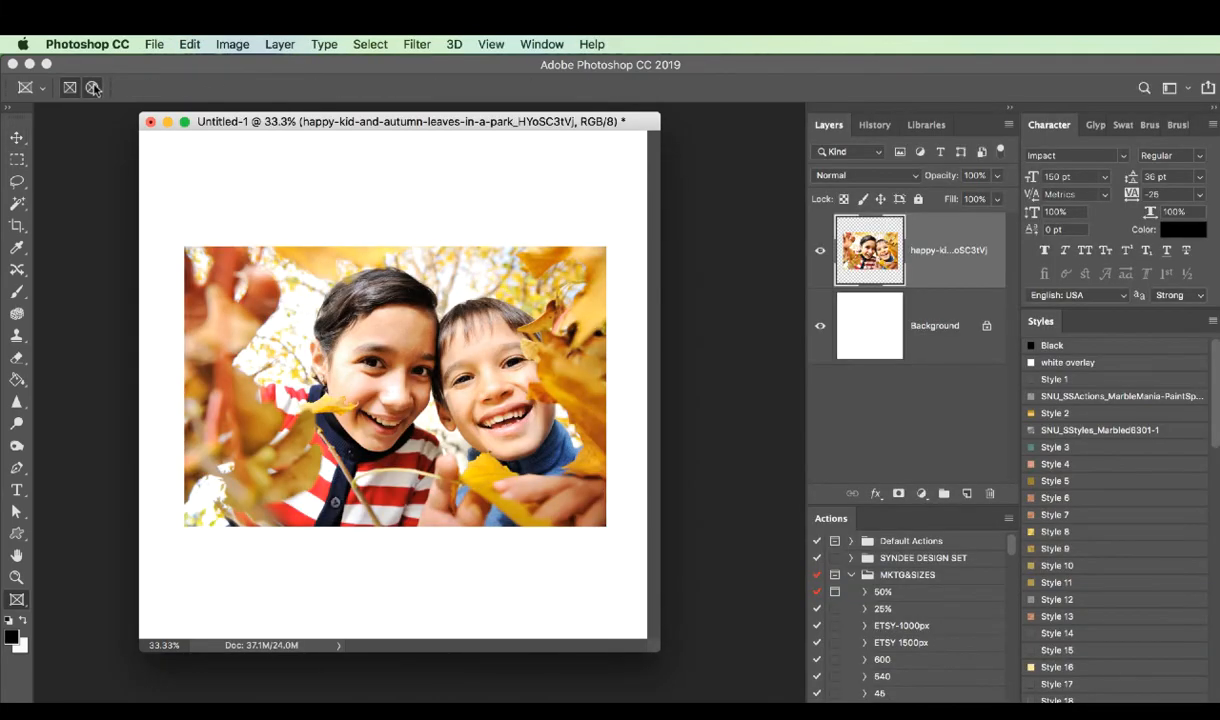
pyautogui.moveTo(322, 263); pyautogui.dragTo(568, 503)
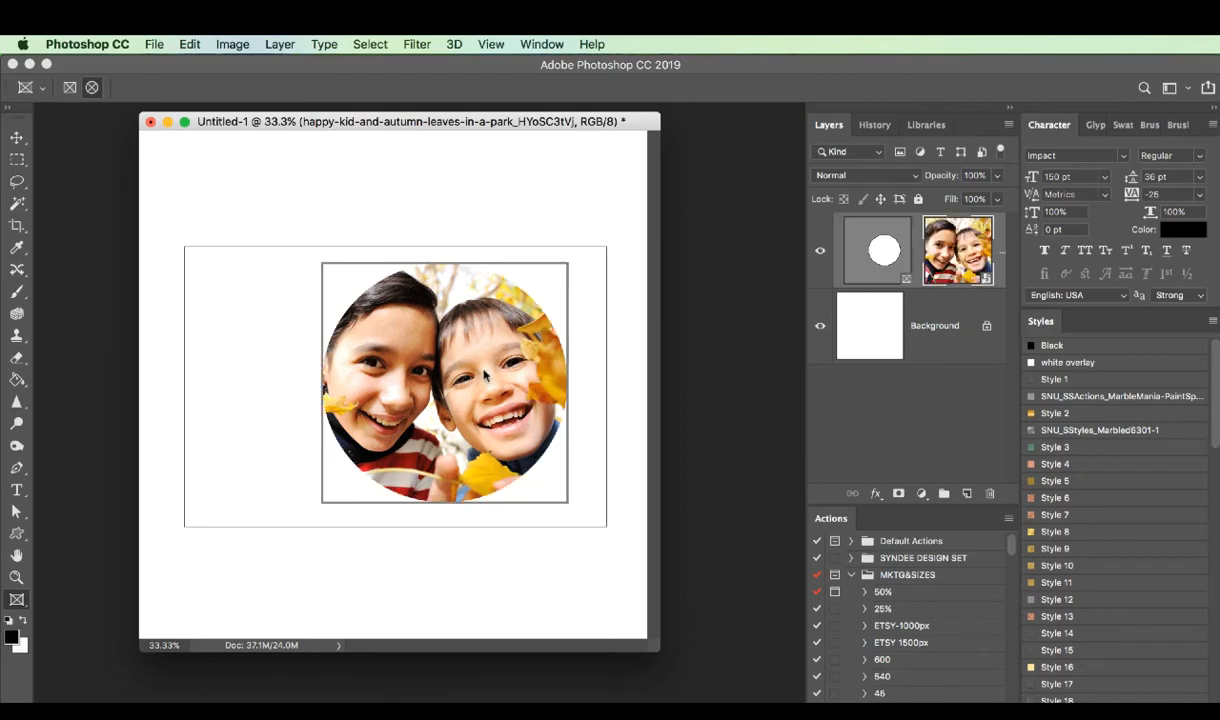
# Reposition the autumn-leaves photo inside the elliptical frame.
pyautogui.moveTo(485, 375); pyautogui.dragTo(497, 413)
pyautogui.press('Return')
pyautogui.doubleClick(492, 387)
pyautogui.click(482, 432)
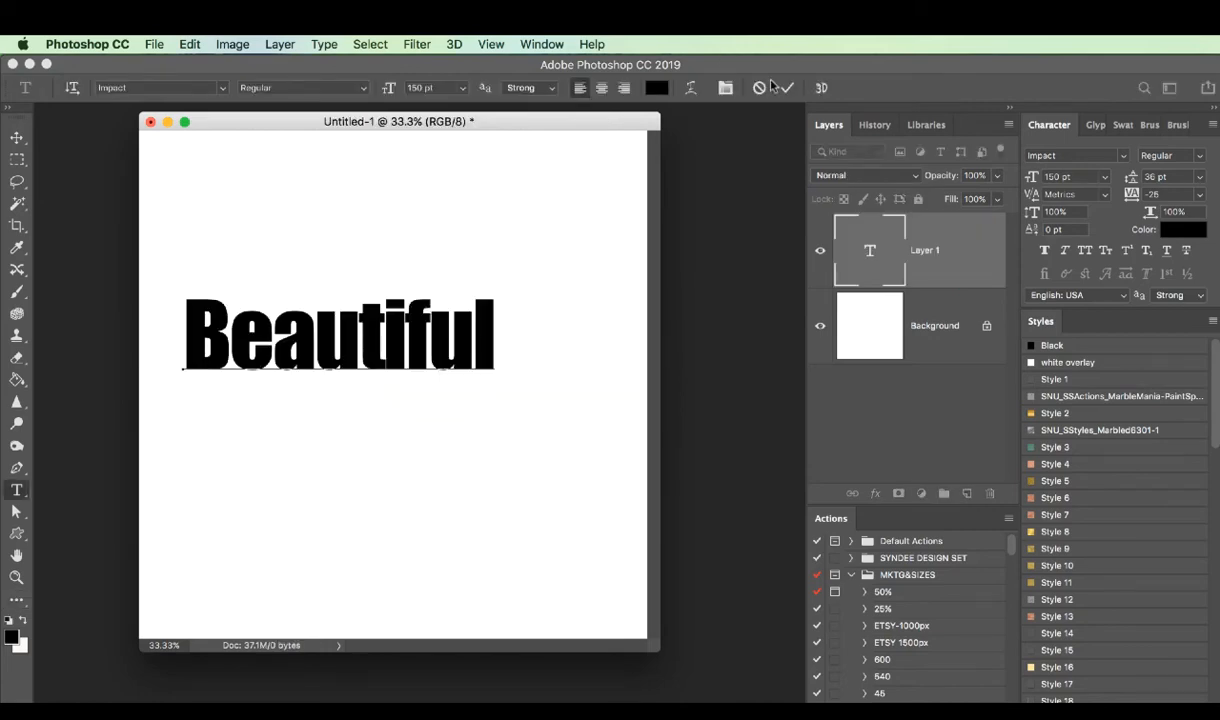
# Commit the 150 pt Impact text "Beautiful" and move it slightly right and up on the canvas.
pyautogui.click(745, 88)
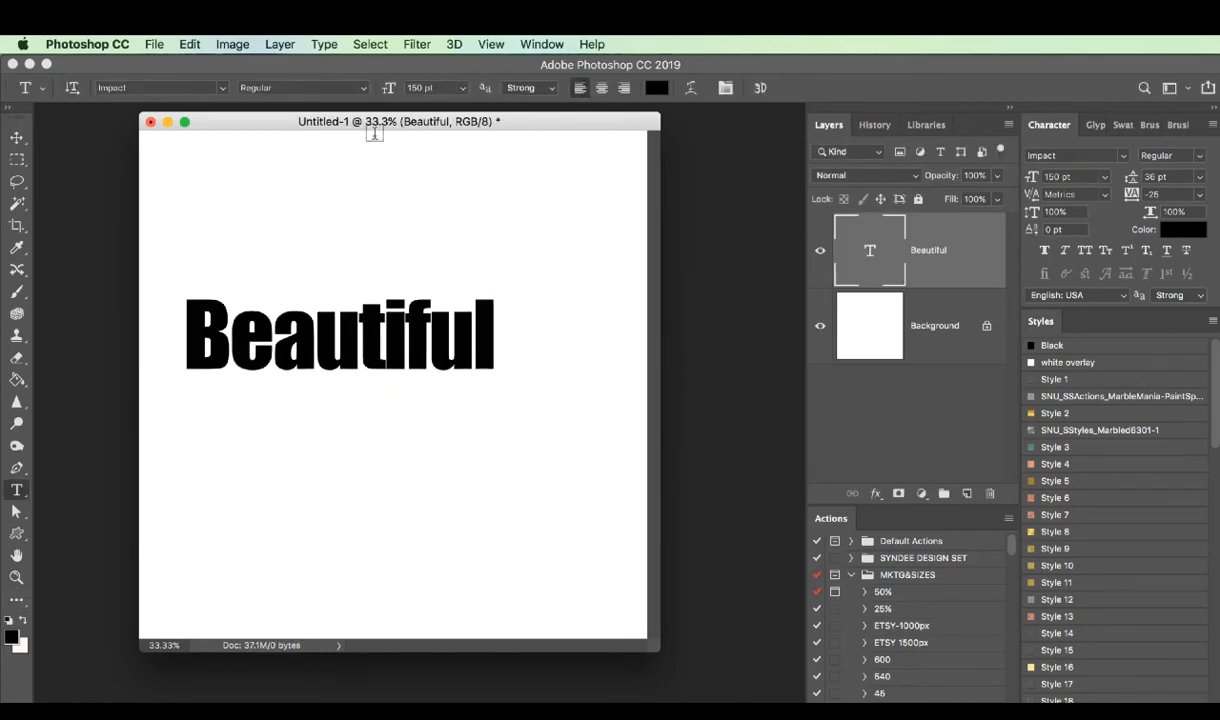
pyautogui.click(18, 138)
pyautogui.moveTo(366, 322); pyautogui.dragTo(399, 312)
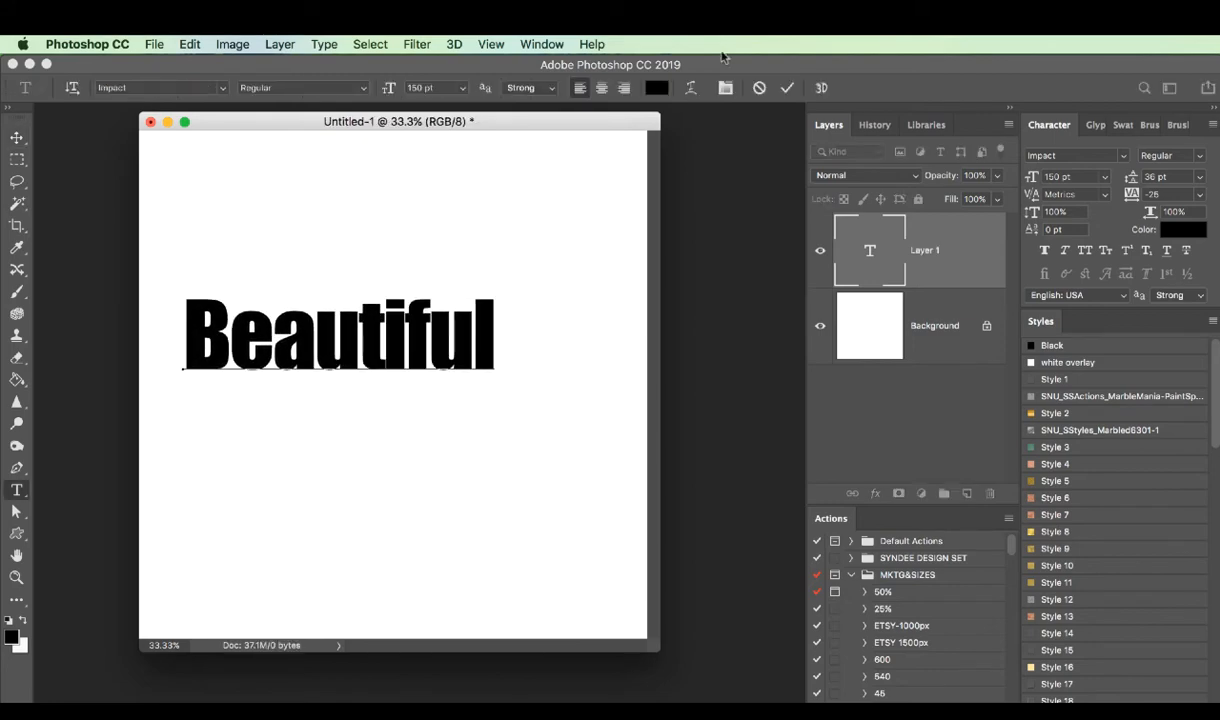
pyautogui.click(787, 91)
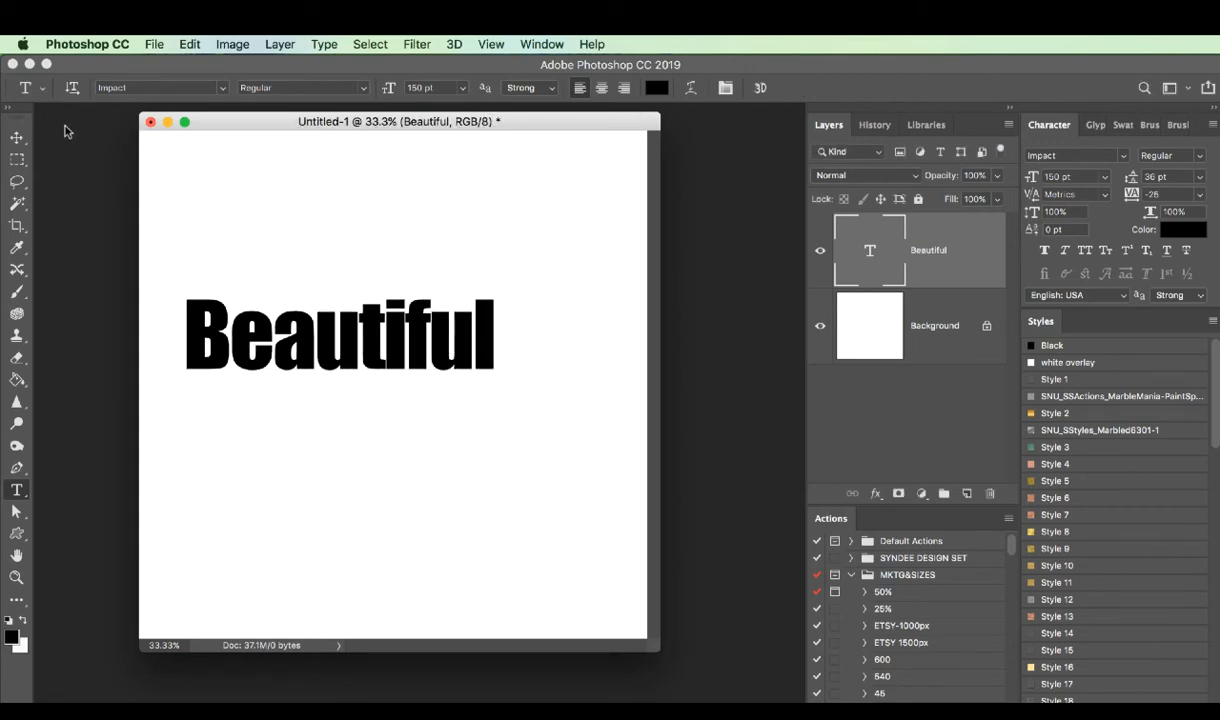
pyautogui.click(19, 137)
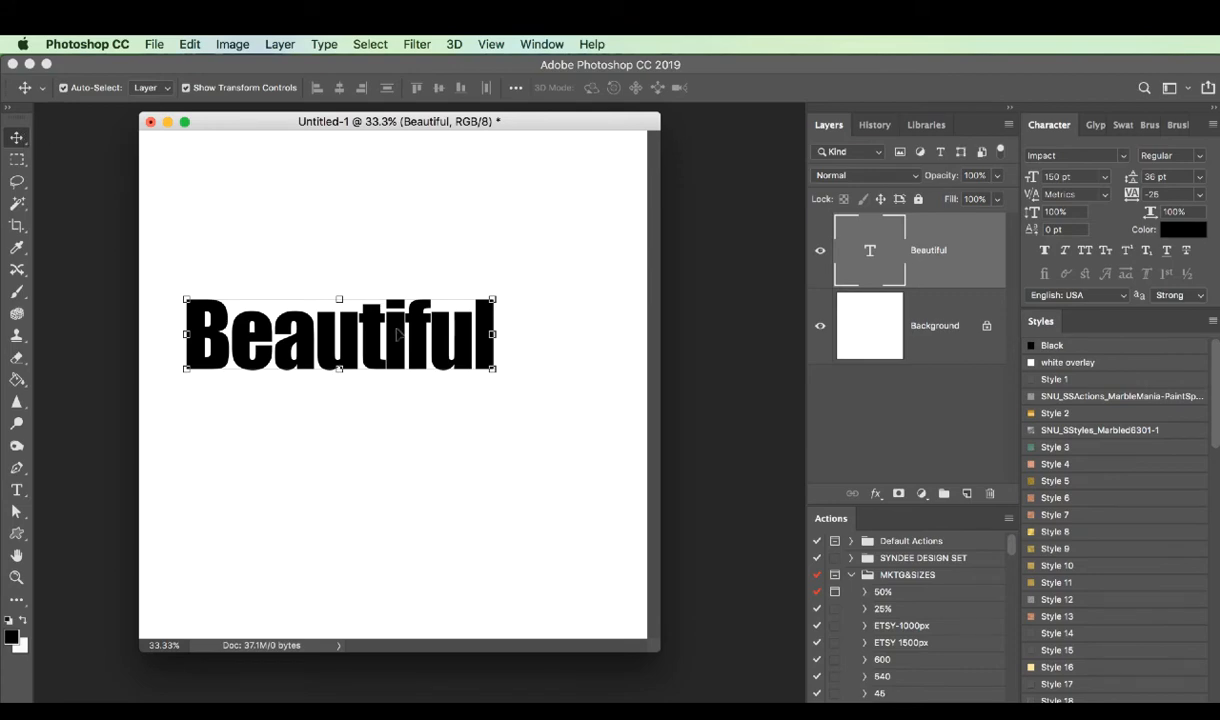
pyautogui.moveTo(373, 343); pyautogui.dragTo(406, 343)
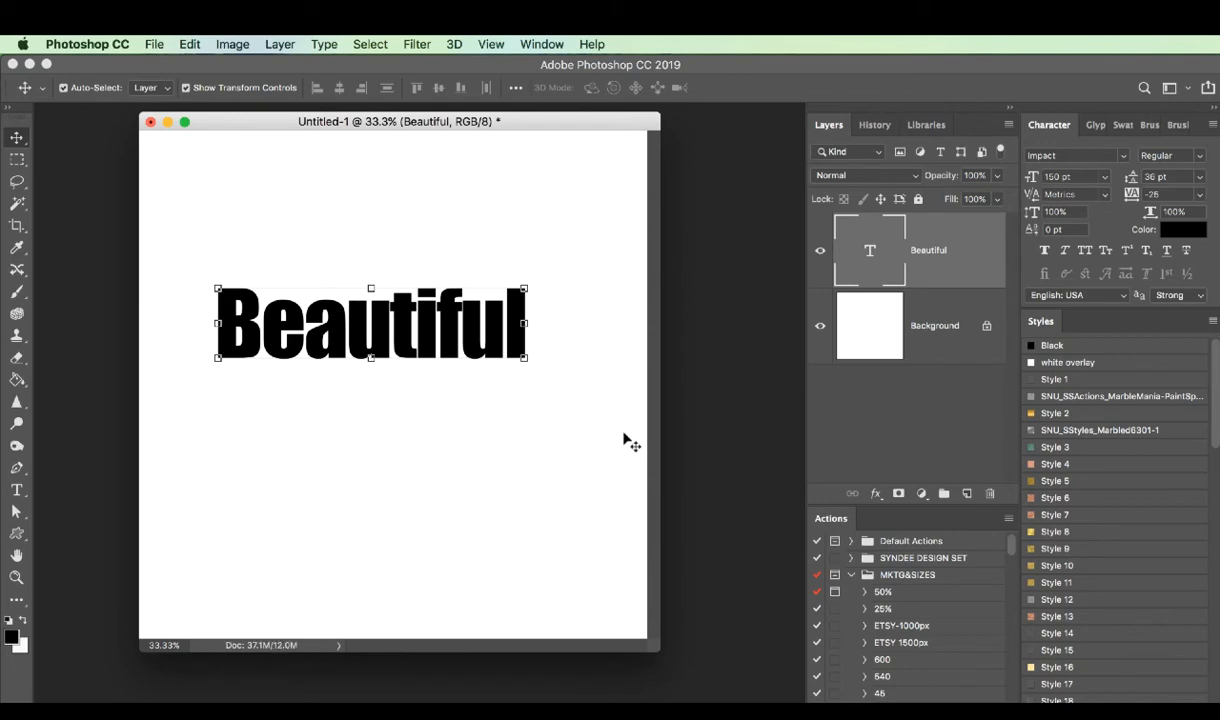
# Convert the "Beautiful" text layer into a frame, keeping the name Beautiful.
pyautogui.click(280, 44)
pyautogui.moveTo(296, 65)
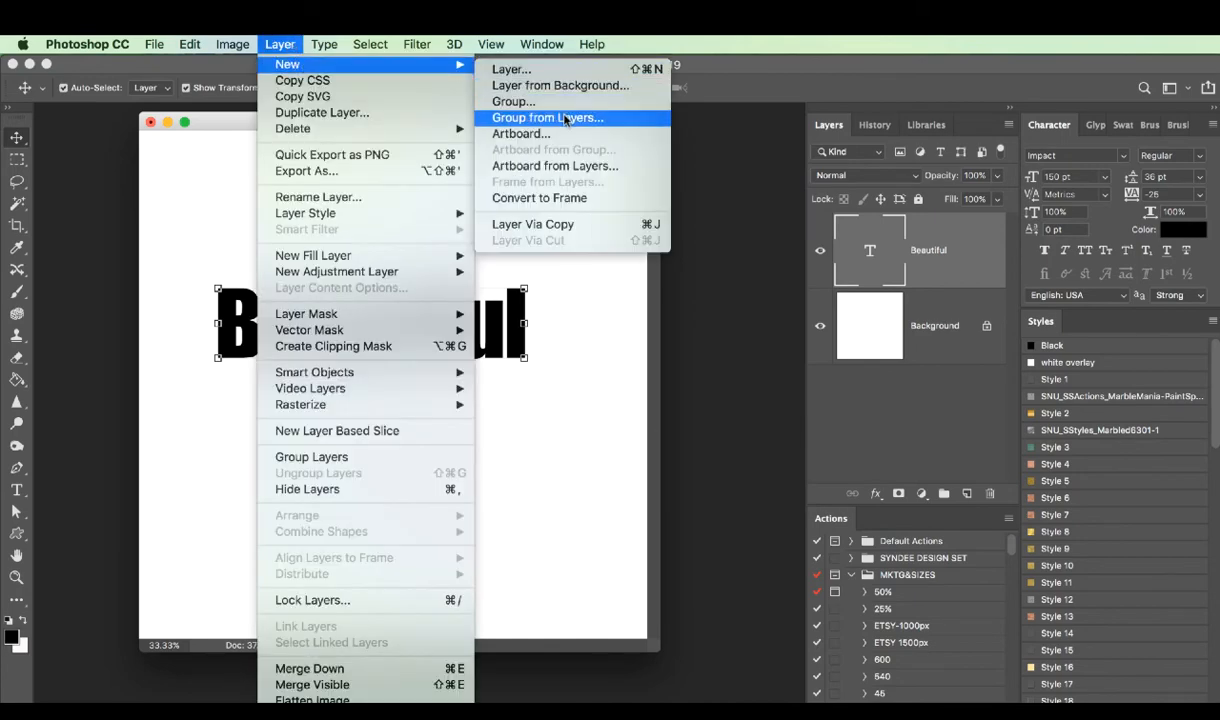
pyautogui.click(570, 197)
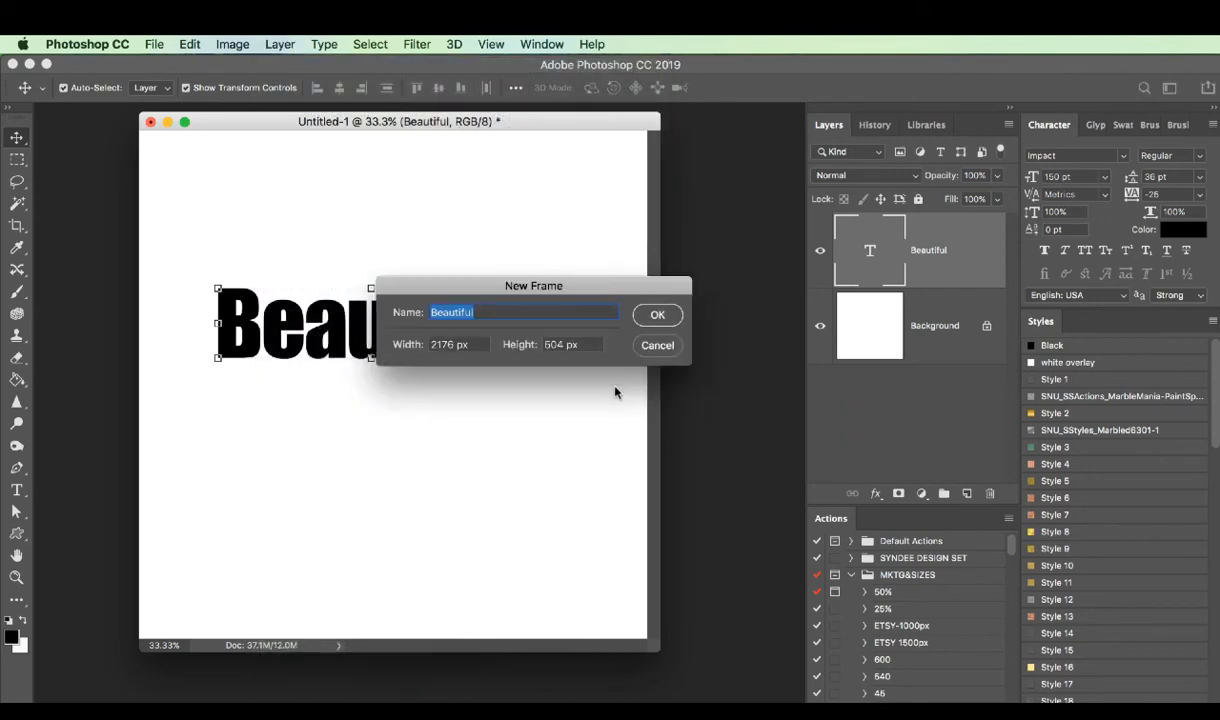
pyautogui.click(672, 315)
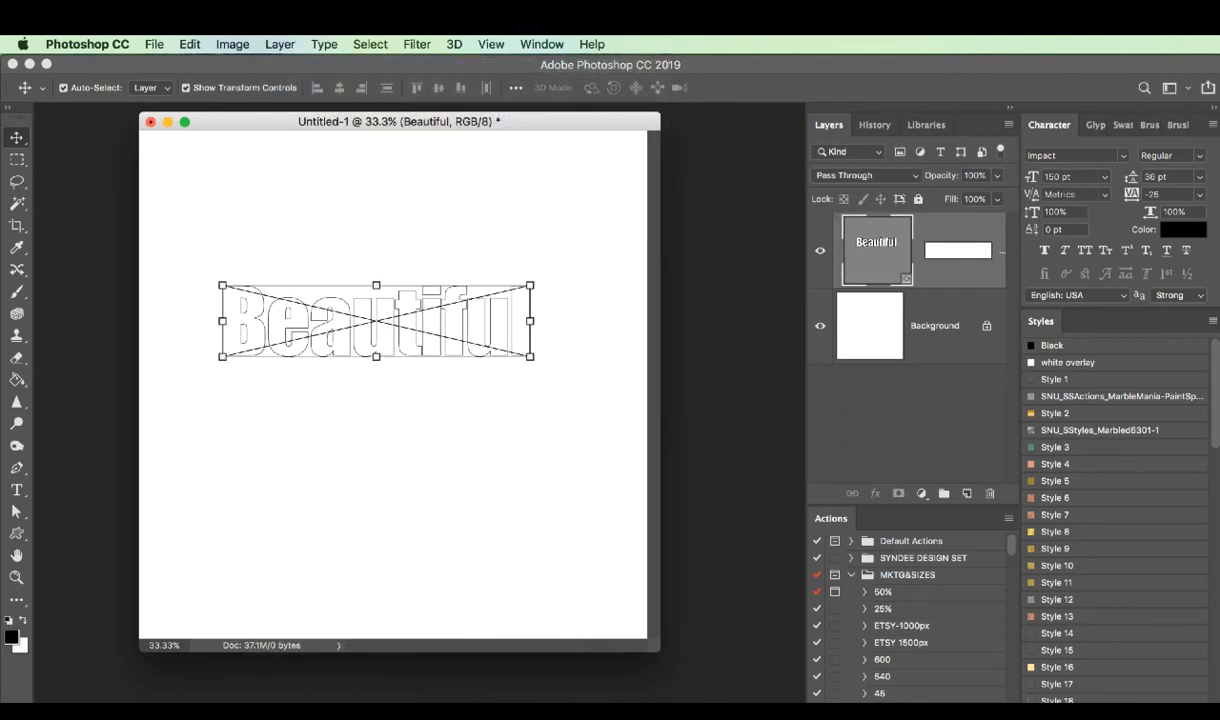
# Switch to Finder and place the pink-flower photo hans-haak-691288-unsplash.jpg in the "Beautiful" text frame.
pyautogui.press('super+Tab')
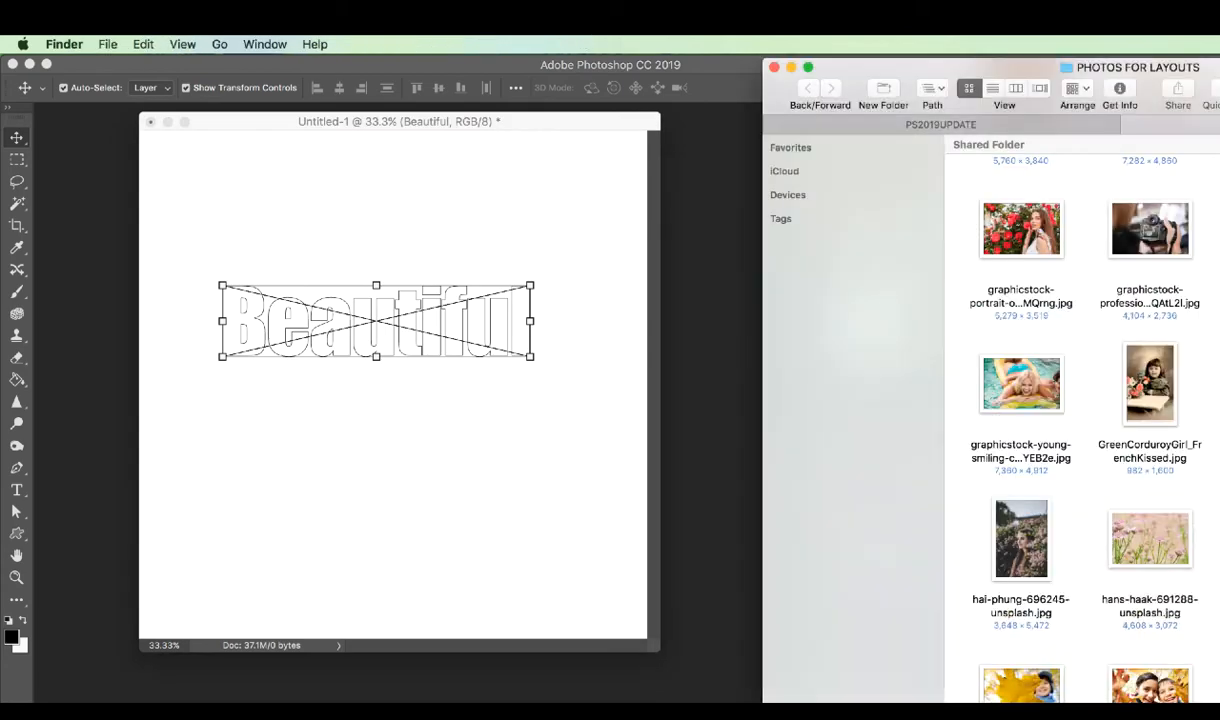
pyautogui.moveTo(1138, 533); pyautogui.dragTo(441, 297)
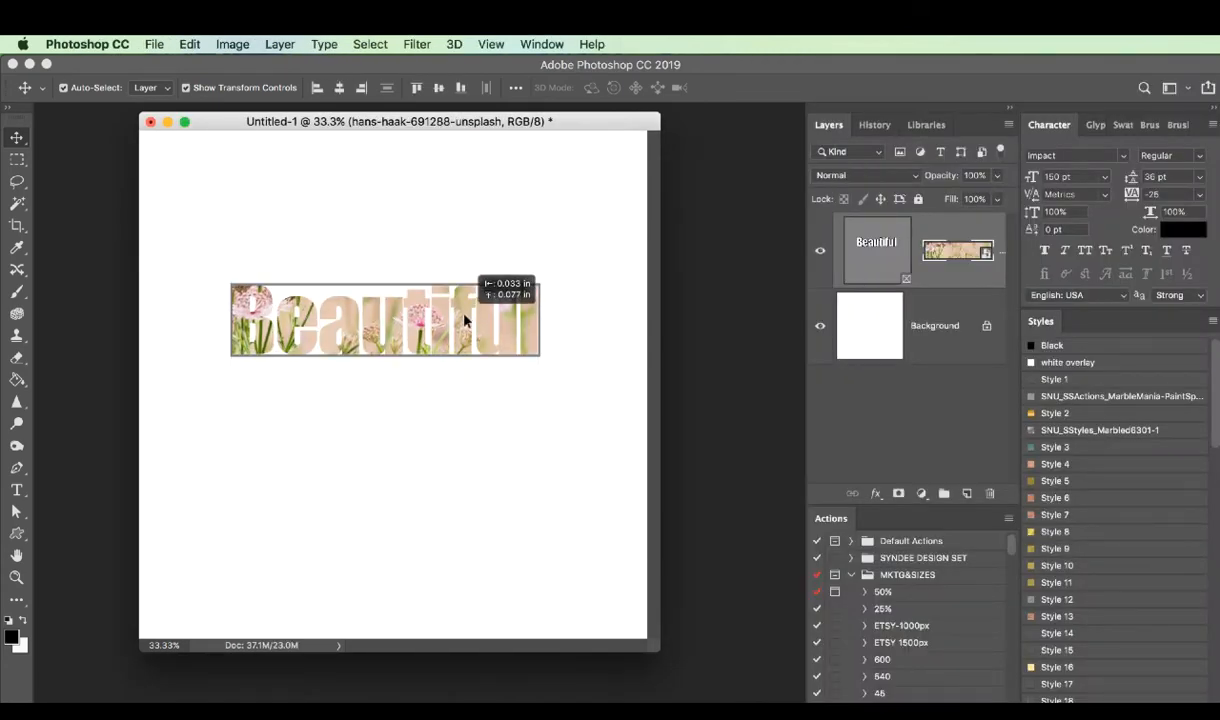
pyautogui.press('Return')
# Scale the "Beautiful" frame with its photo to about 166%, spanning the canvas width, and move it to the canvas's upper edge.
pyautogui.click(190, 44)
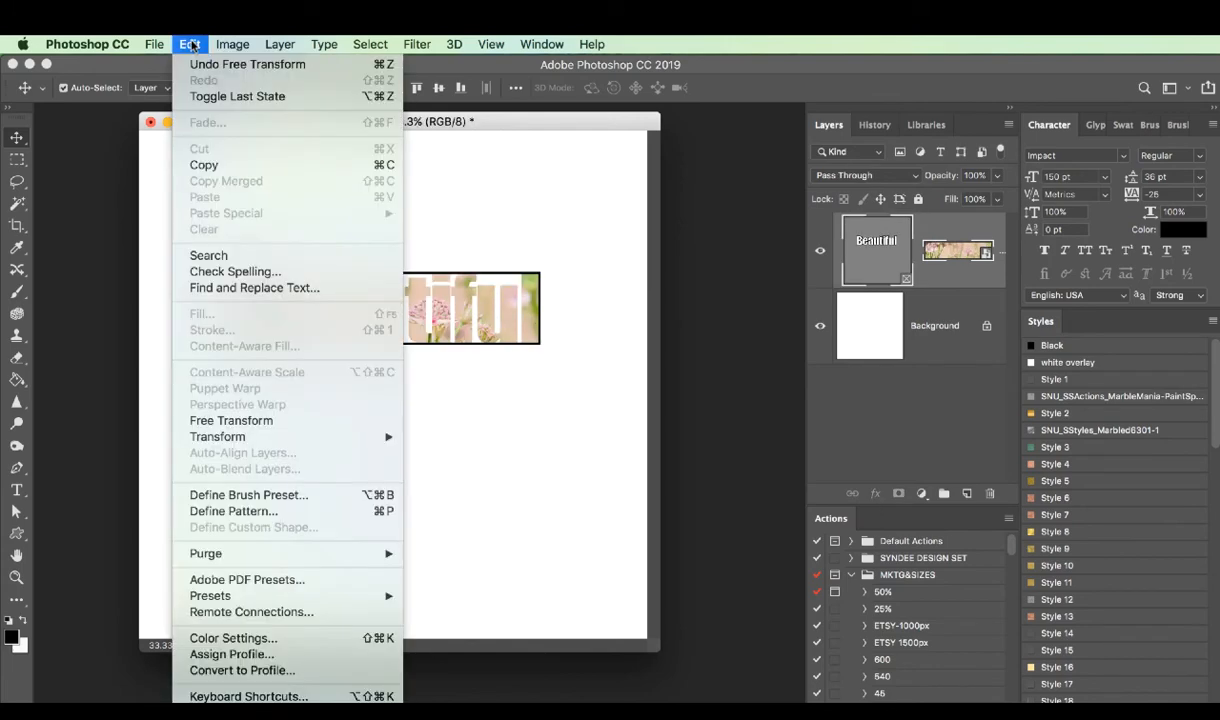
pyautogui.moveTo(380, 437)
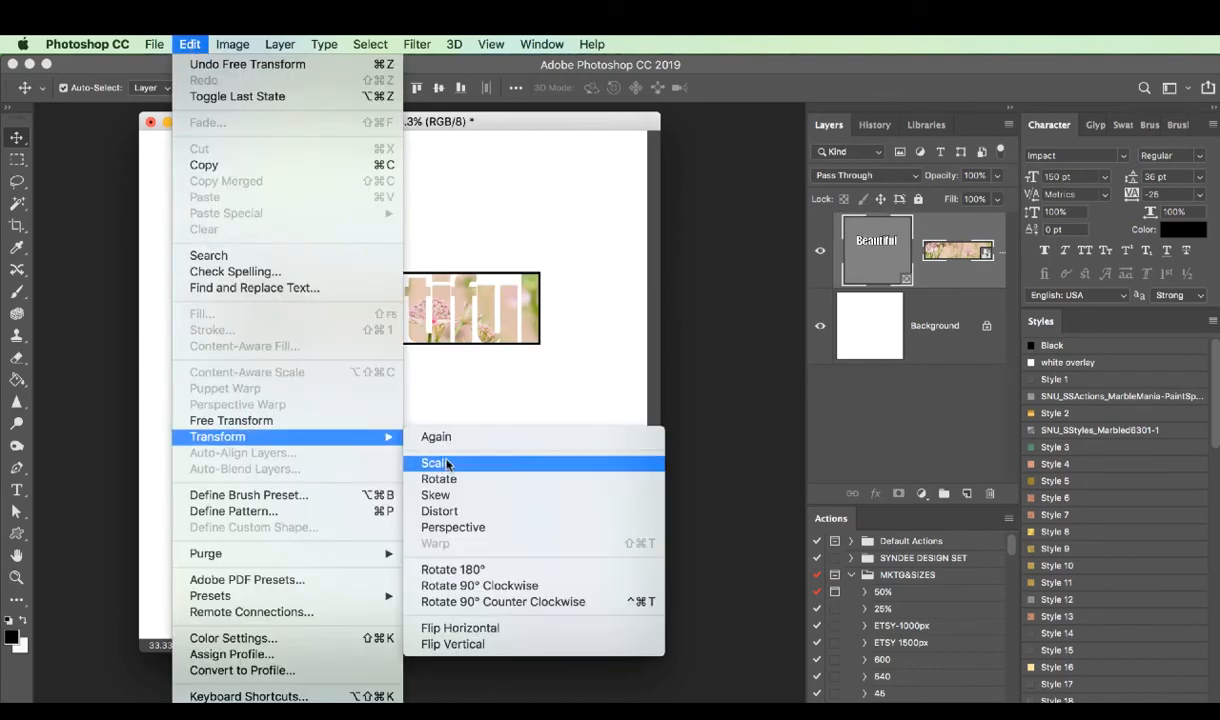
pyautogui.click(422, 465)
pyautogui.moveTo(542, 346); pyautogui.dragTo(590, 400)
pyautogui.moveTo(232, 270); pyautogui.dragTo(163, 233)
pyautogui.moveTo(630, 252); pyautogui.dragTo(645, 248)
pyautogui.moveTo(149, 258); pyautogui.dragTo(142, 249)
pyautogui.moveTo(330, 314); pyautogui.dragTo(337, 201)
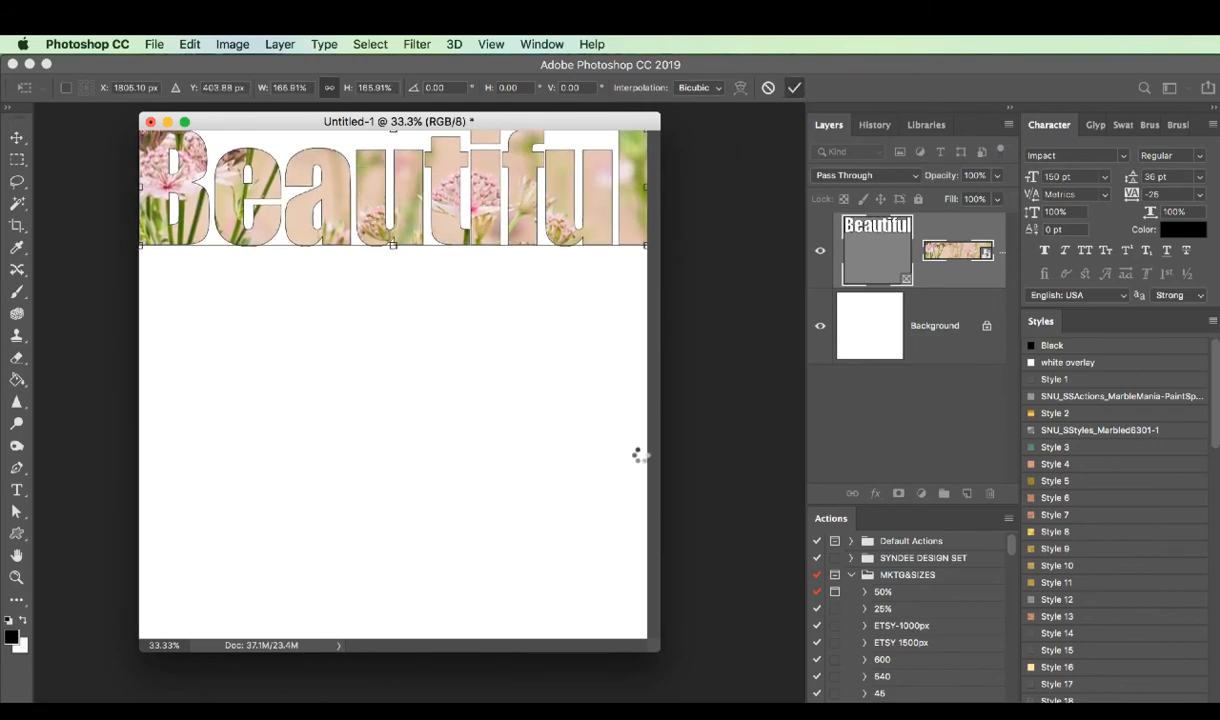
pyautogui.press('Return')
# Draw a black heart custom shape about 1885 px wide below the text and convert it to a frame named Shape 1.
pyautogui.click(17, 533)
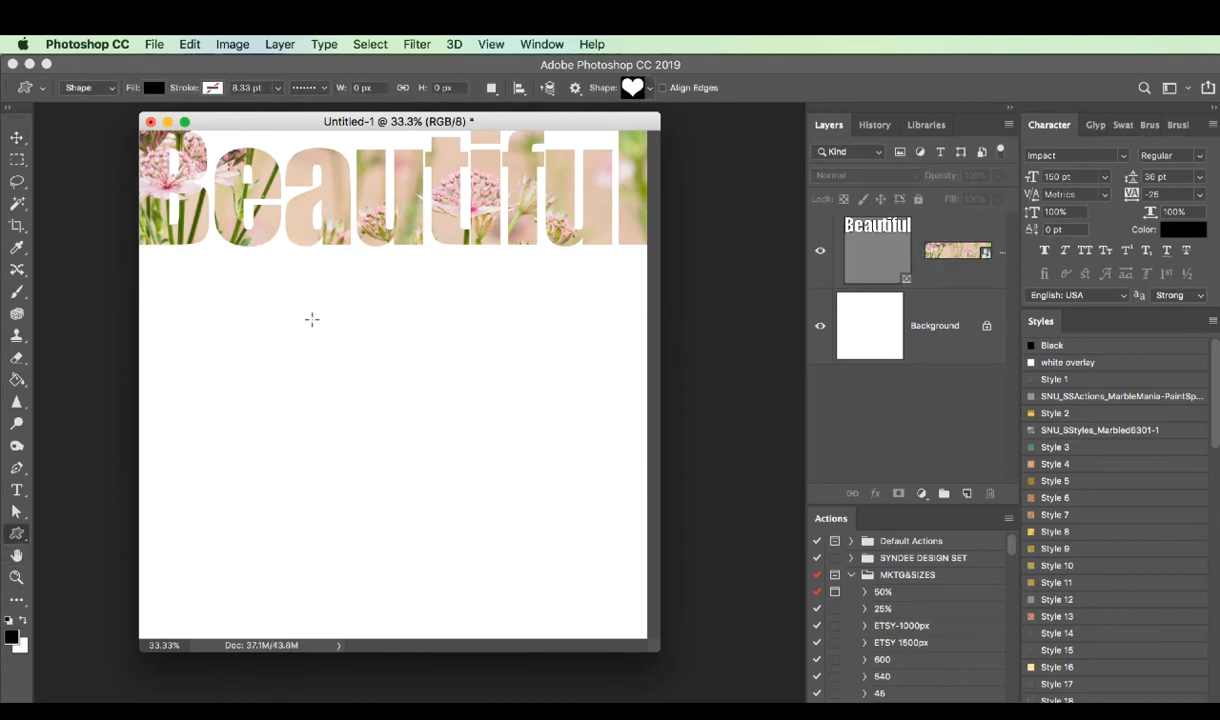
pyautogui.moveTo(306, 320); pyautogui.dragTo(575, 553)
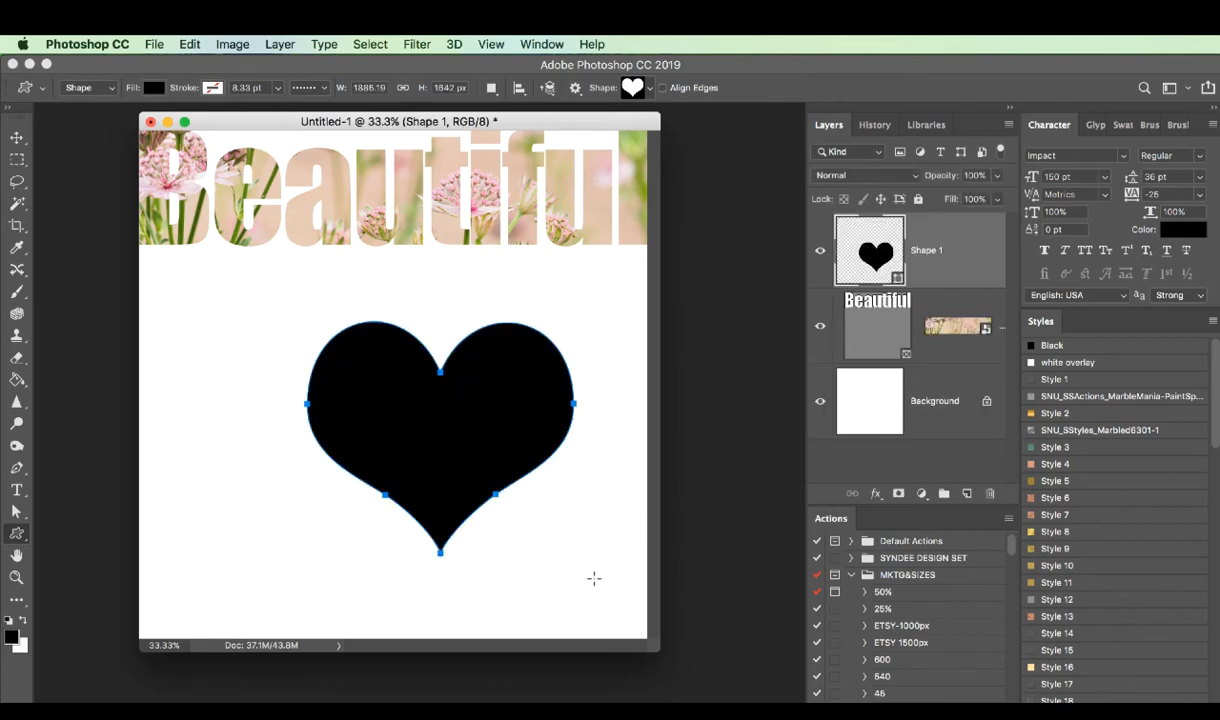
pyautogui.rightClick(924, 246)
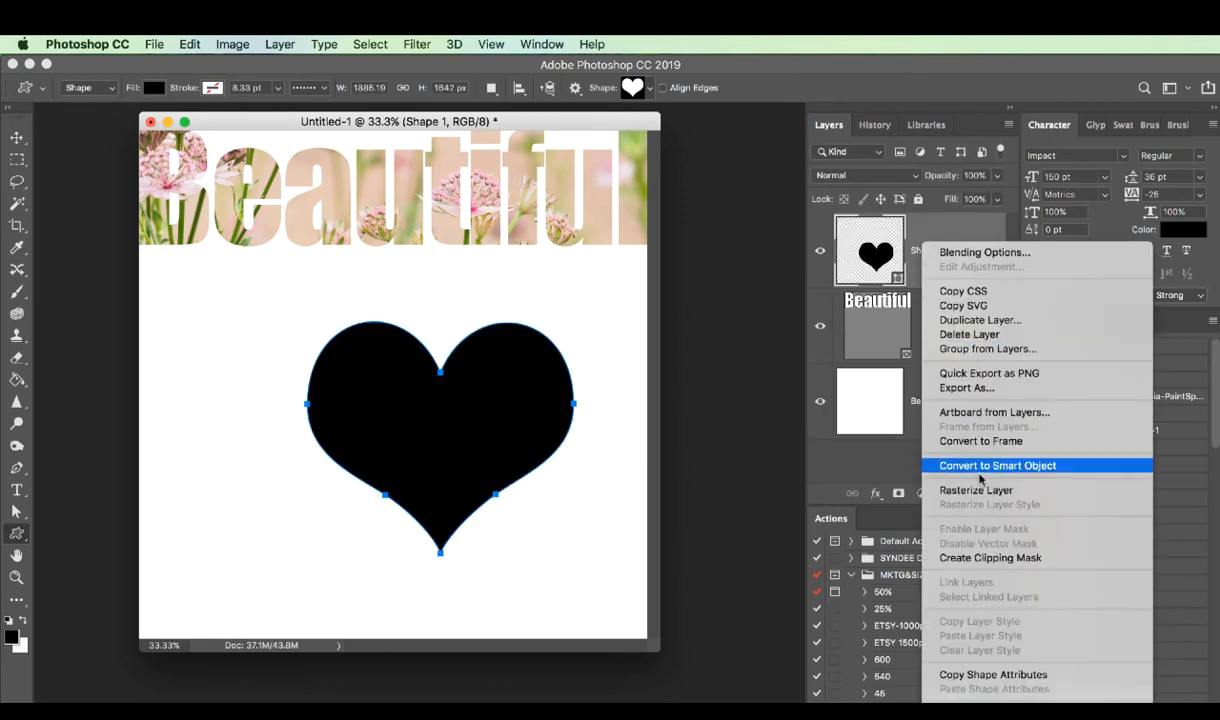
pyautogui.click(945, 441)
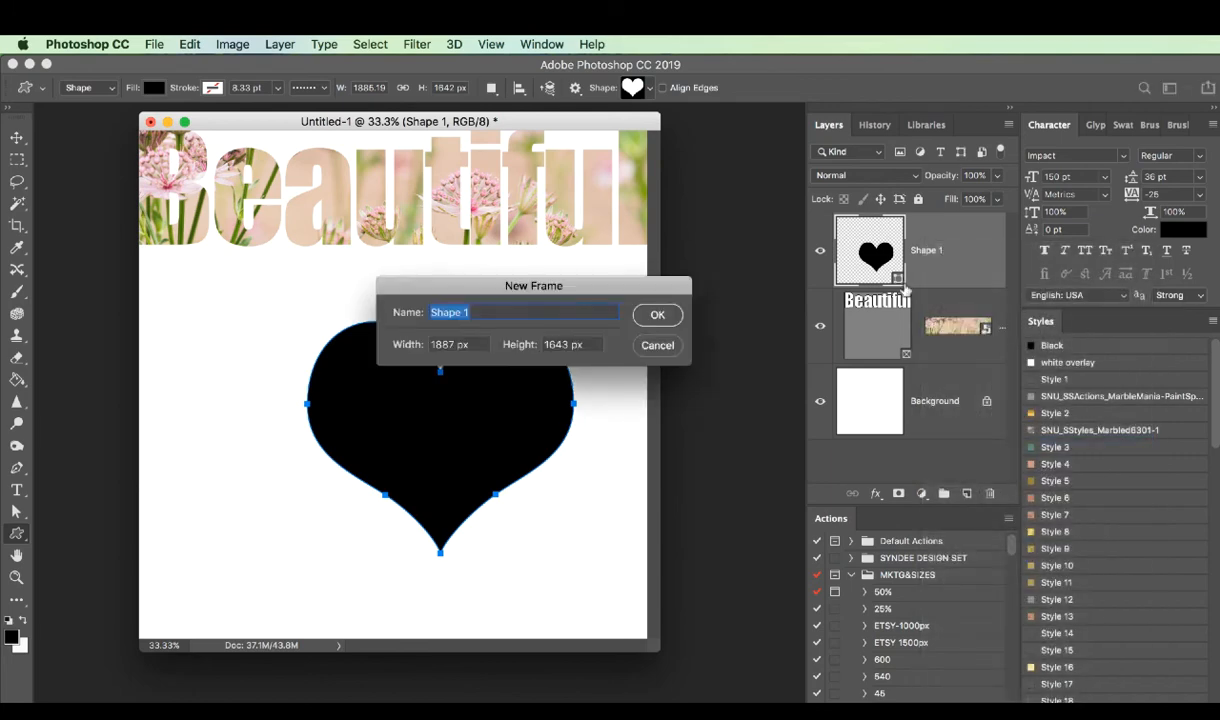
pyautogui.click(648, 314)
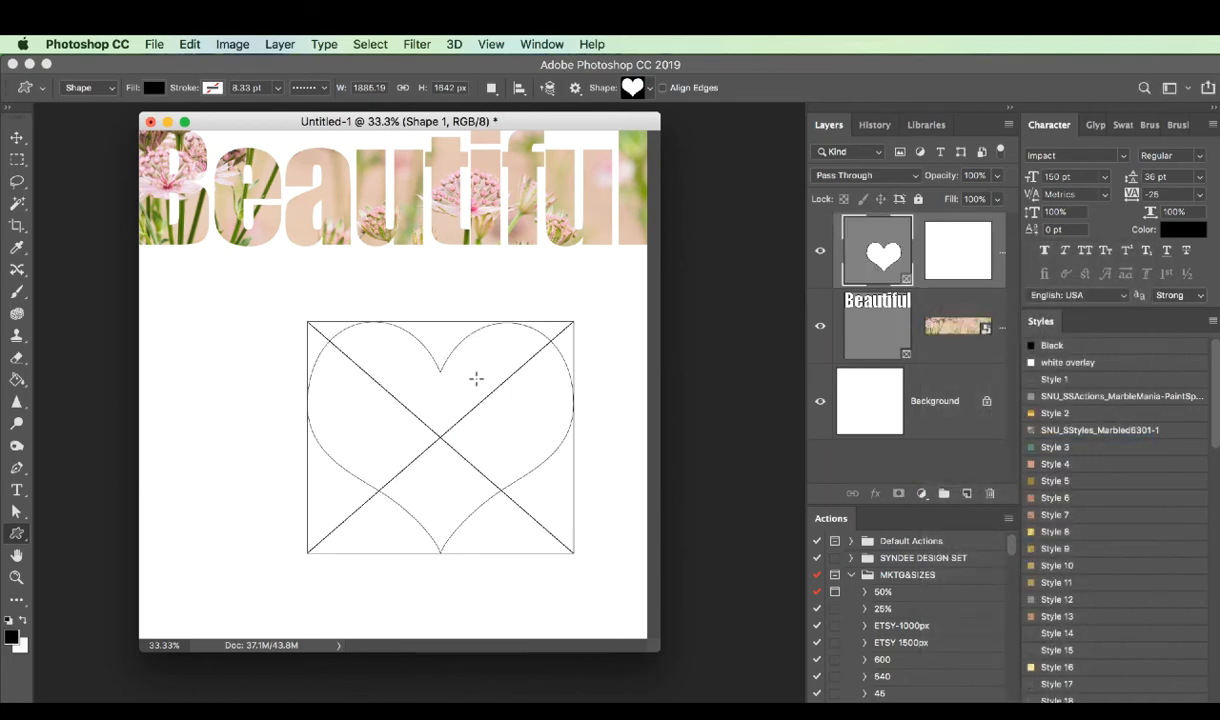
# Move the heart frame slightly left and down, and place SNU_HeartMom_Ppr-Soft.jpg from Finder inside it.
pyautogui.click(17, 137)
pyautogui.moveTo(468, 376); pyautogui.dragTo(464, 417)
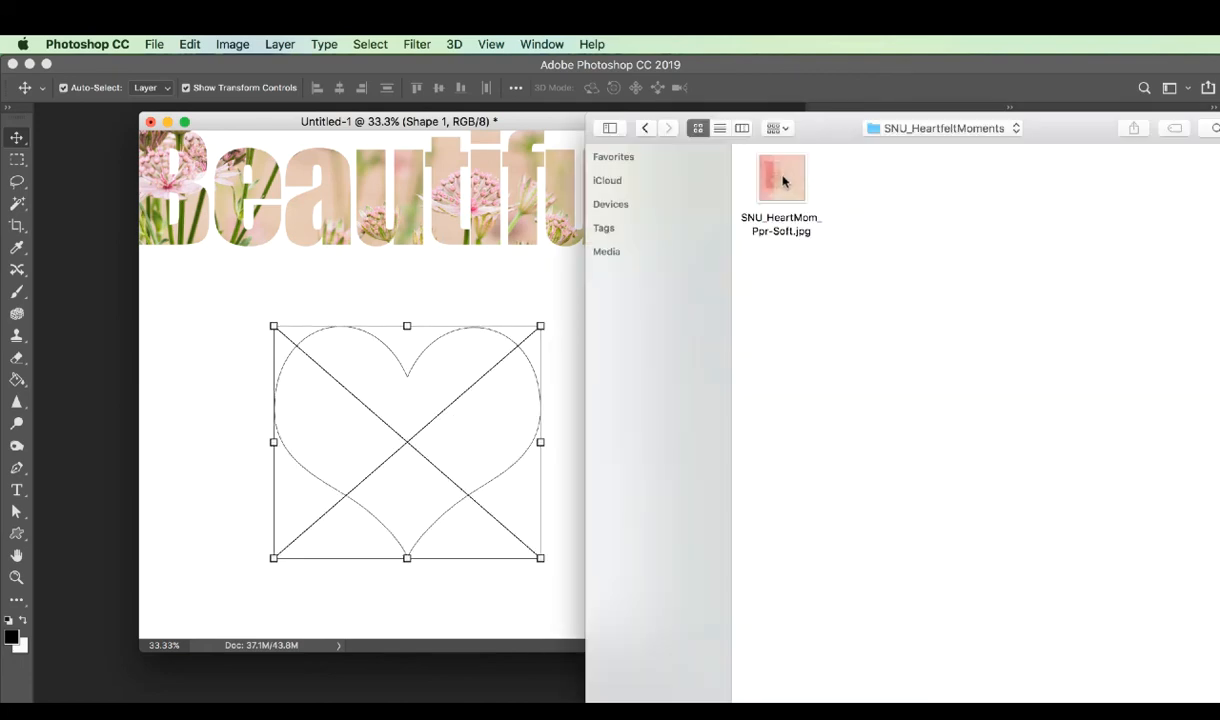
pyautogui.click(783, 183)
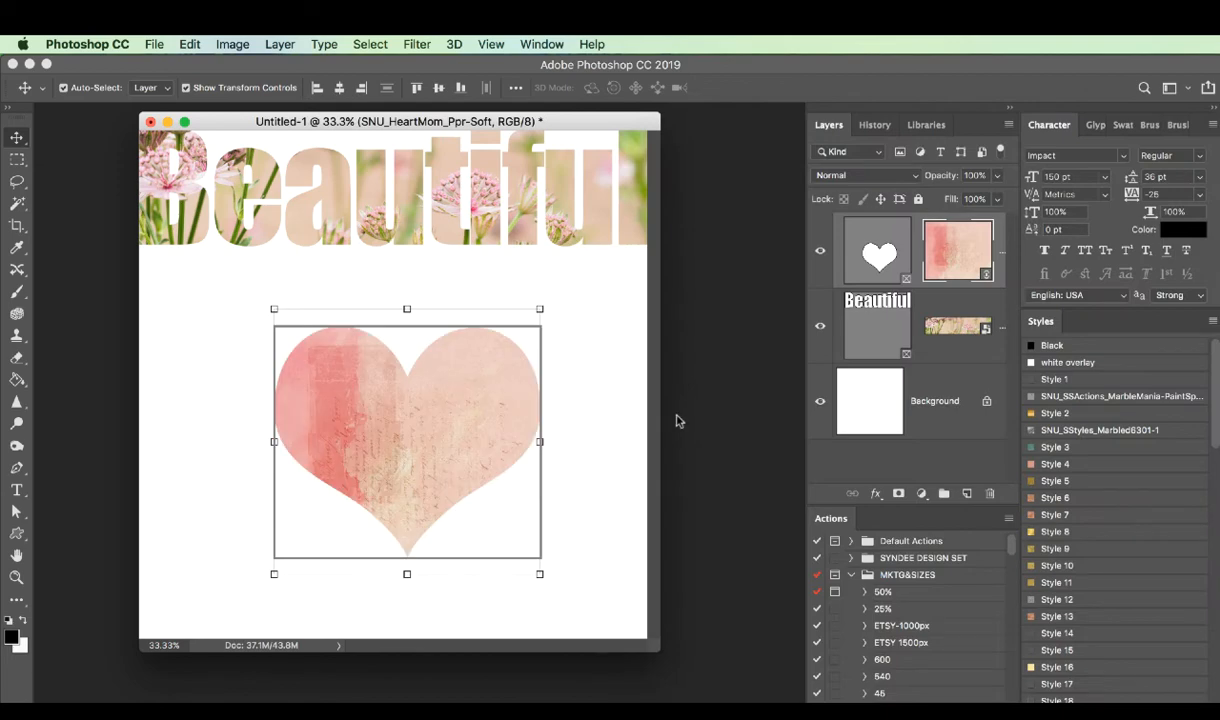
pyautogui.press('Return')
# Reposition the paper image inside the heart frame and scale it to about 55.97% so it covers the whole heart.
pyautogui.moveTo(485, 414); pyautogui.dragTo(474, 428)
pyautogui.hotkey('ctrl', 't')
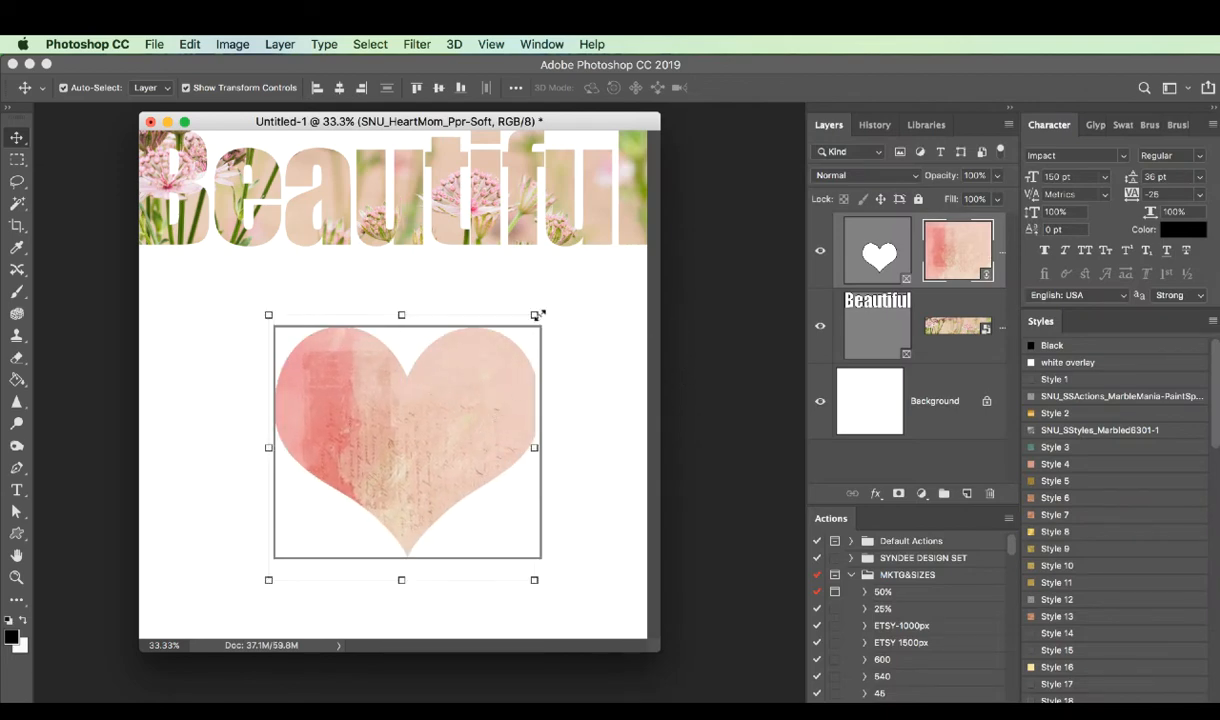
pyautogui.moveTo(537, 321); pyautogui.dragTo(558, 299)
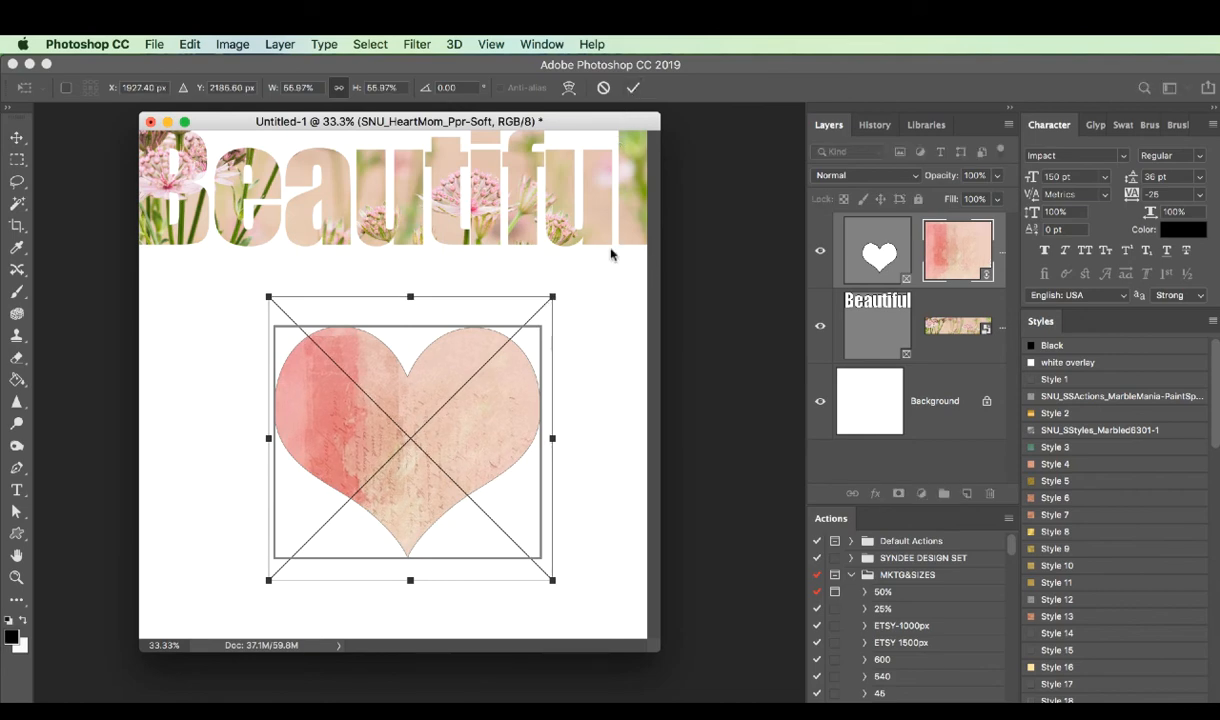
pyautogui.press('Return')
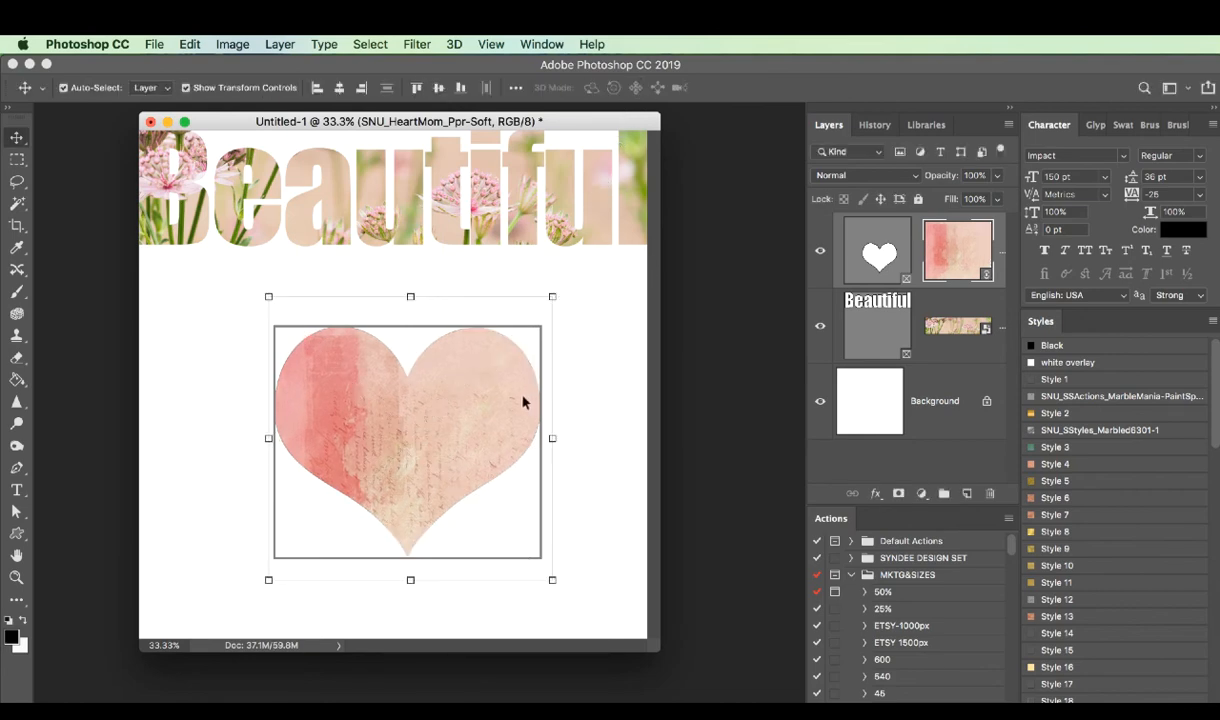
pyautogui.moveTo(510, 413)
pyautogui.mouseDown()
pyautogui.moveTo(522, 405)
pyautogui.moveTo(513, 413)
pyautogui.mouseUp()
# Select the heart frame together with its paper image and move both slightly up and left on the canvas.
pyautogui.click(858, 252)
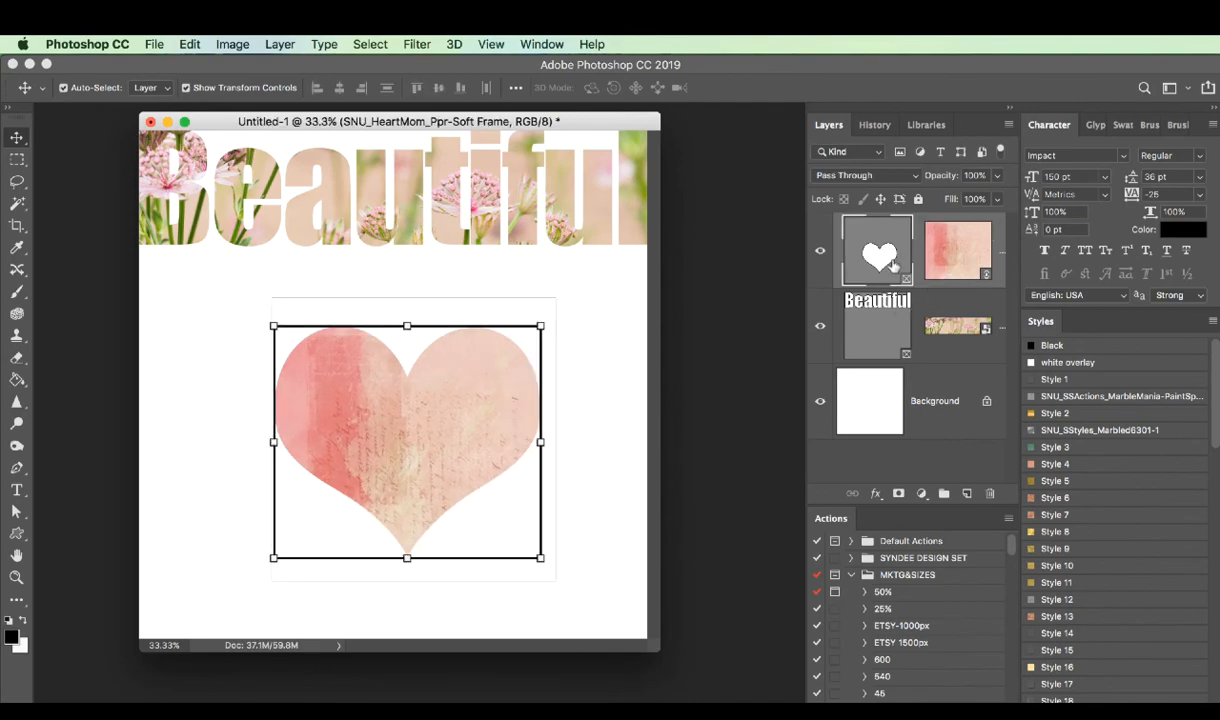
pyautogui.click(933, 255)
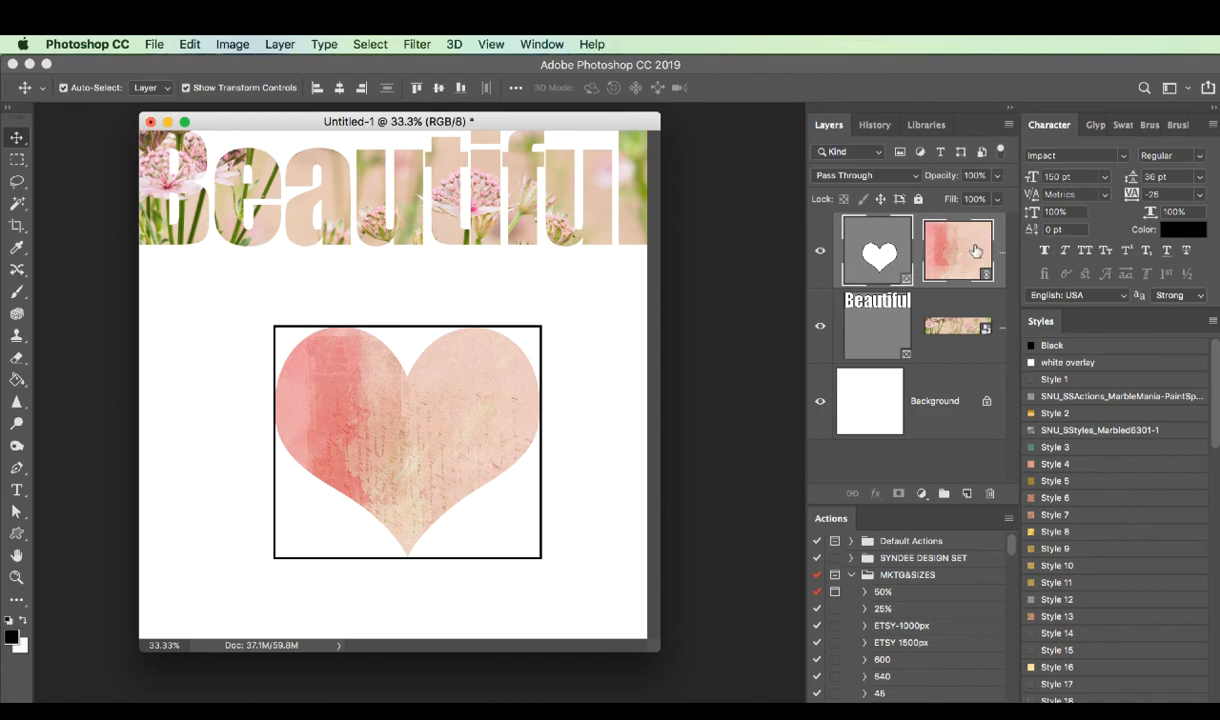
pyautogui.moveTo(453, 408)
pyautogui.mouseDown()
pyautogui.moveTo(477, 390)
pyautogui.moveTo(454, 397)
pyautogui.mouseUp()
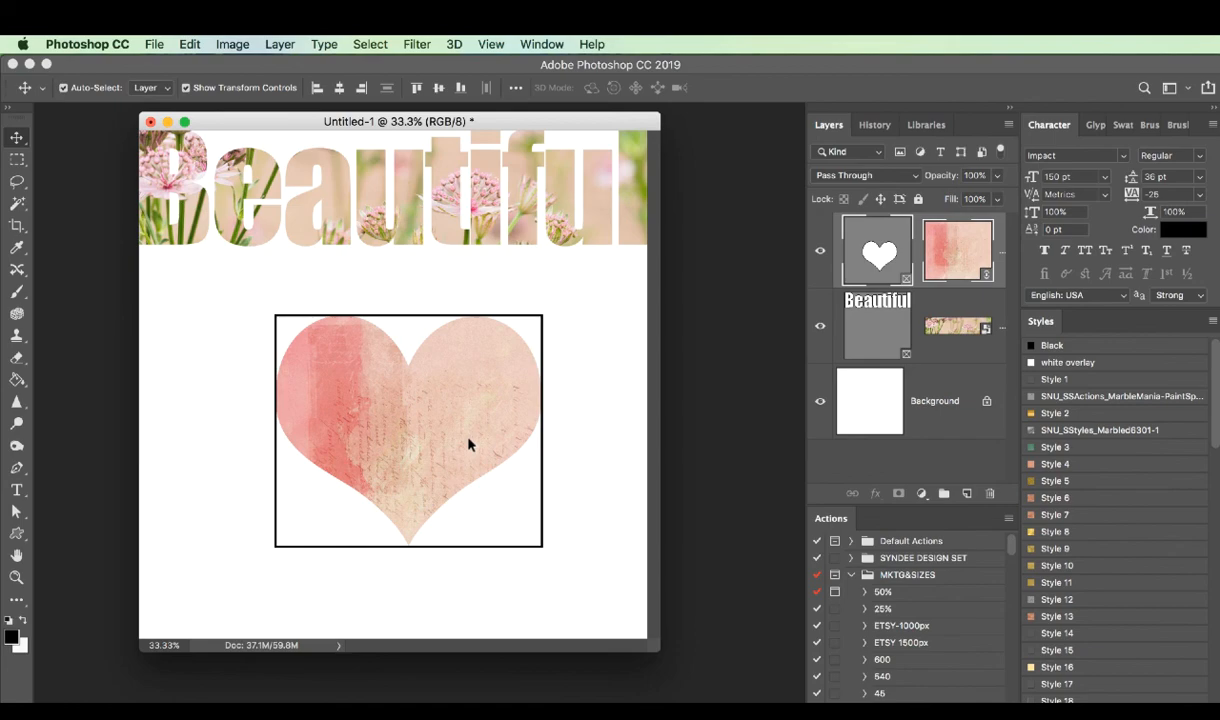
pyautogui.moveTo(469, 443); pyautogui.dragTo(465, 441)
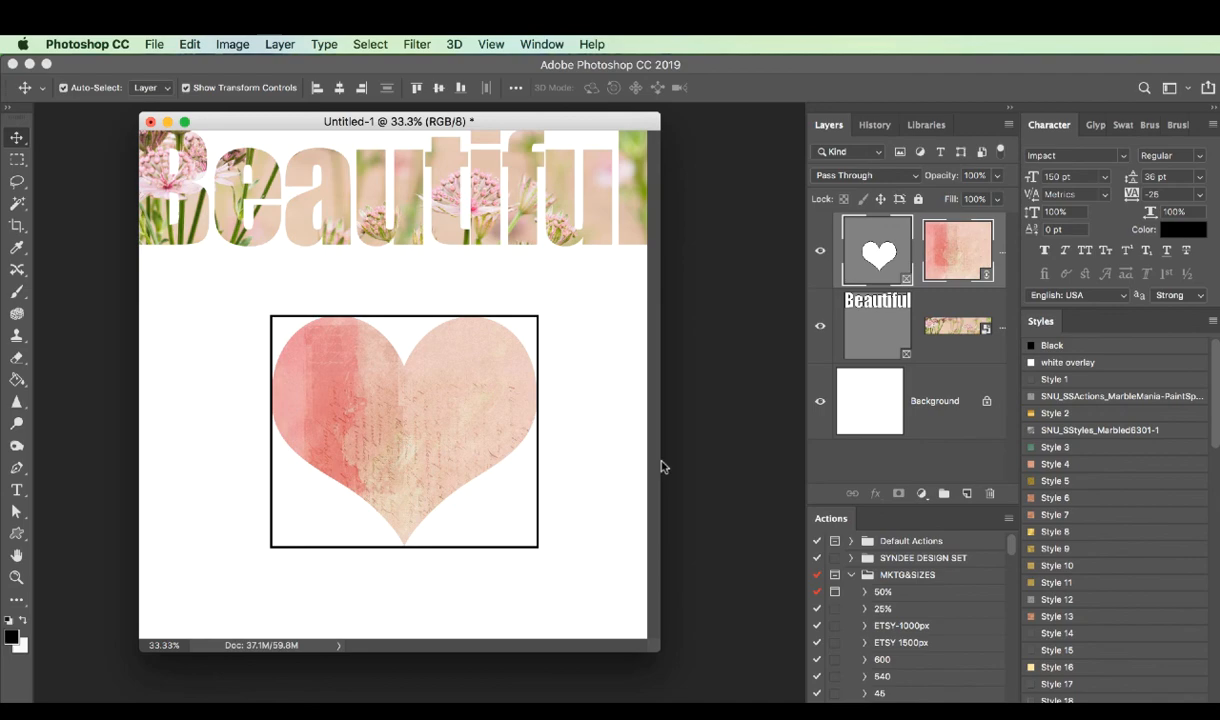
pyautogui.click(598, 472)
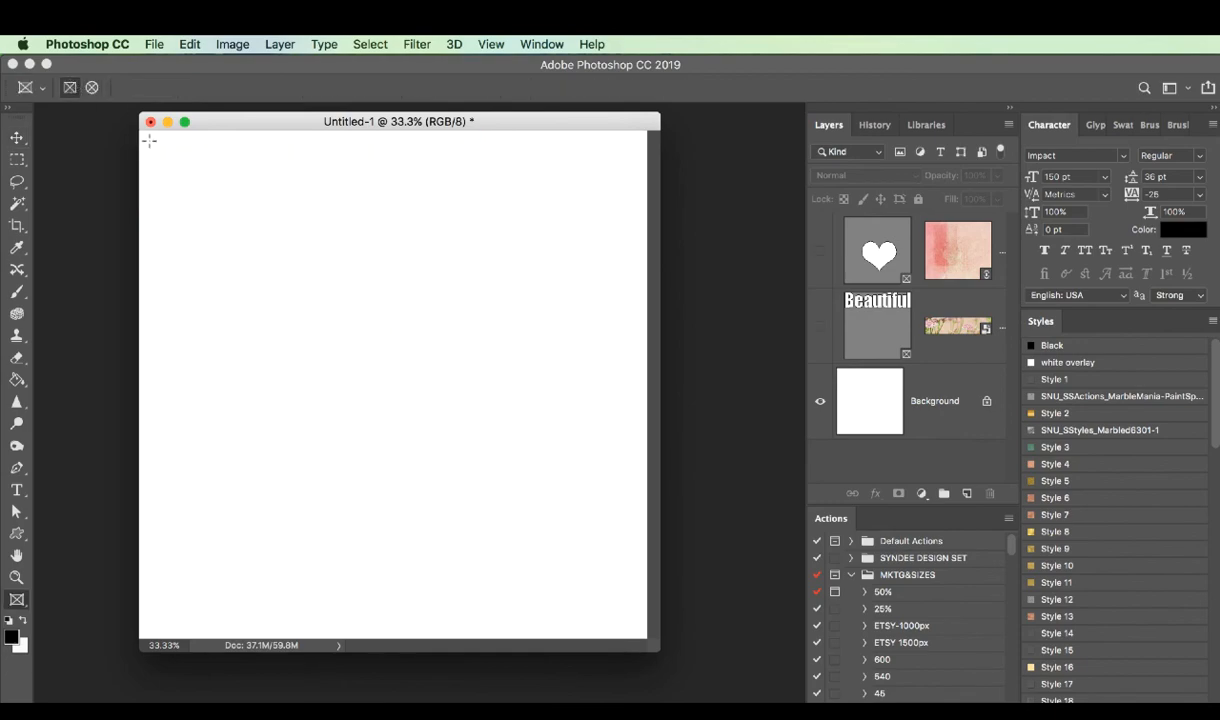
# Draw six rectangular frames as a collage: two stacked wide, one upright beside them, a full-height right strip, a wide middle one and one below it.
pyautogui.moveTo(148, 140); pyautogui.dragTo(387, 222)
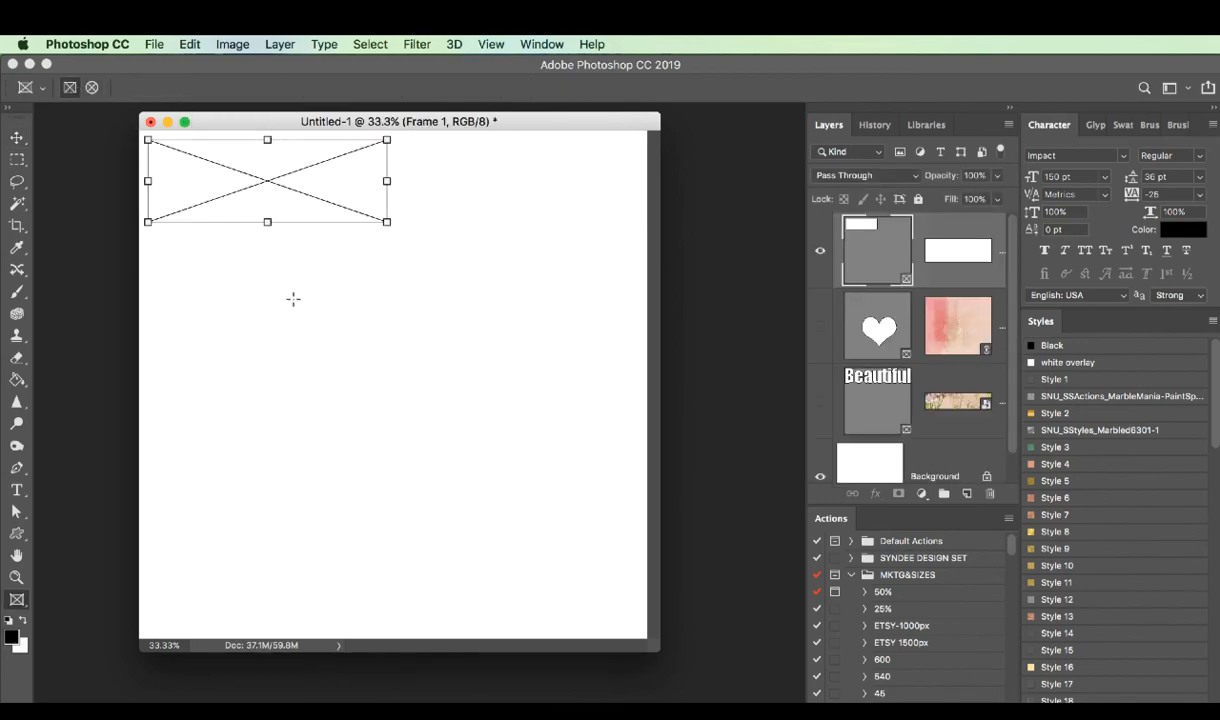
pyautogui.moveTo(148, 237); pyautogui.dragTo(388, 322)
pyautogui.moveTo(401, 143); pyautogui.dragTo(535, 326)
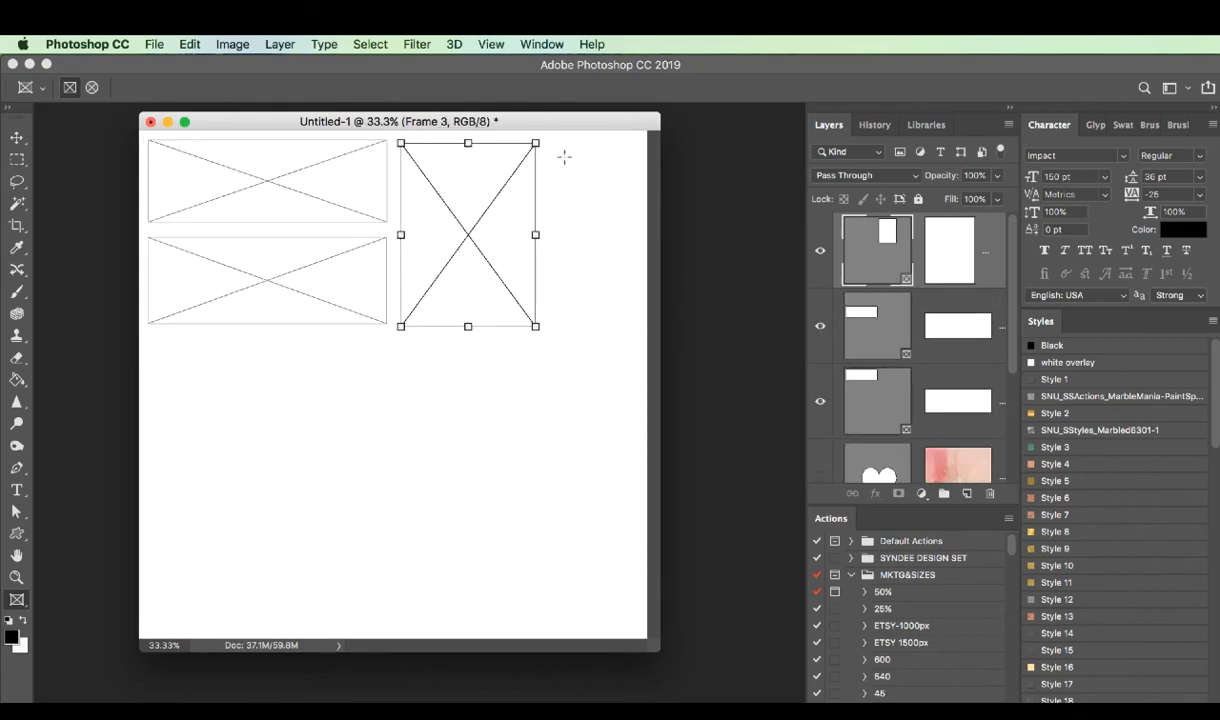
pyautogui.moveTo(548, 143); pyautogui.dragTo(641, 632)
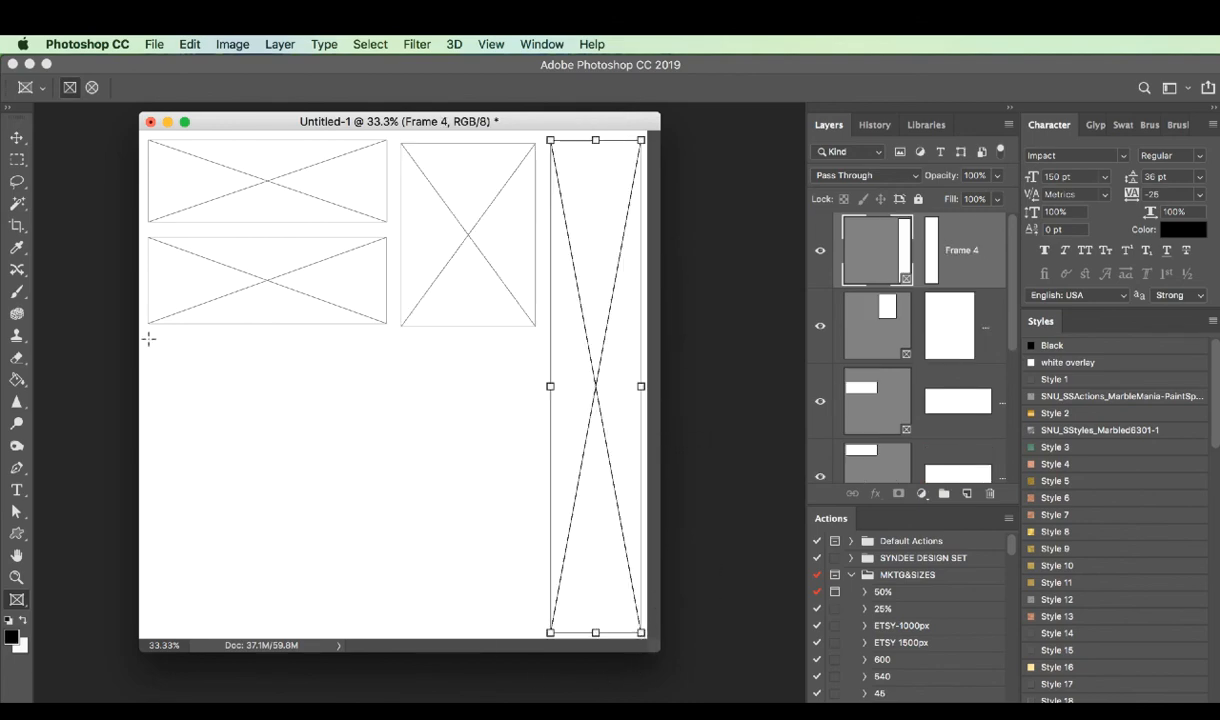
pyautogui.moveTo(148, 339); pyautogui.dragTo(538, 484)
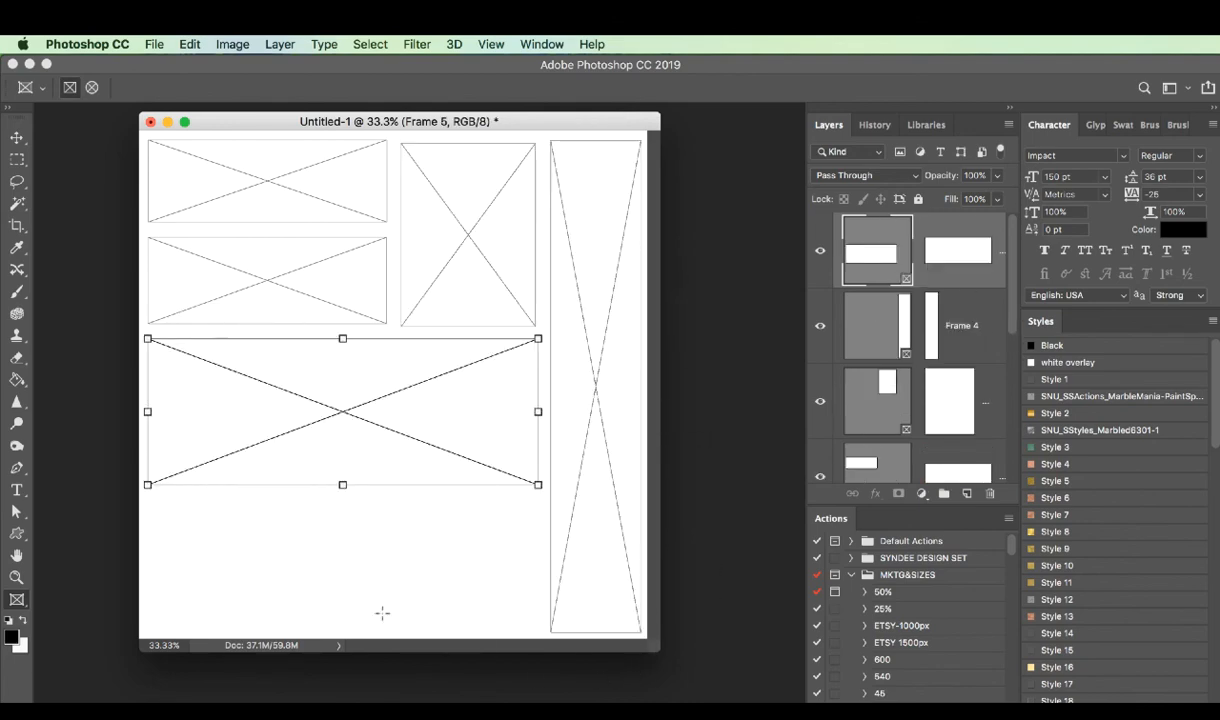
pyautogui.moveTo(354, 497); pyautogui.dragTo(536, 632)
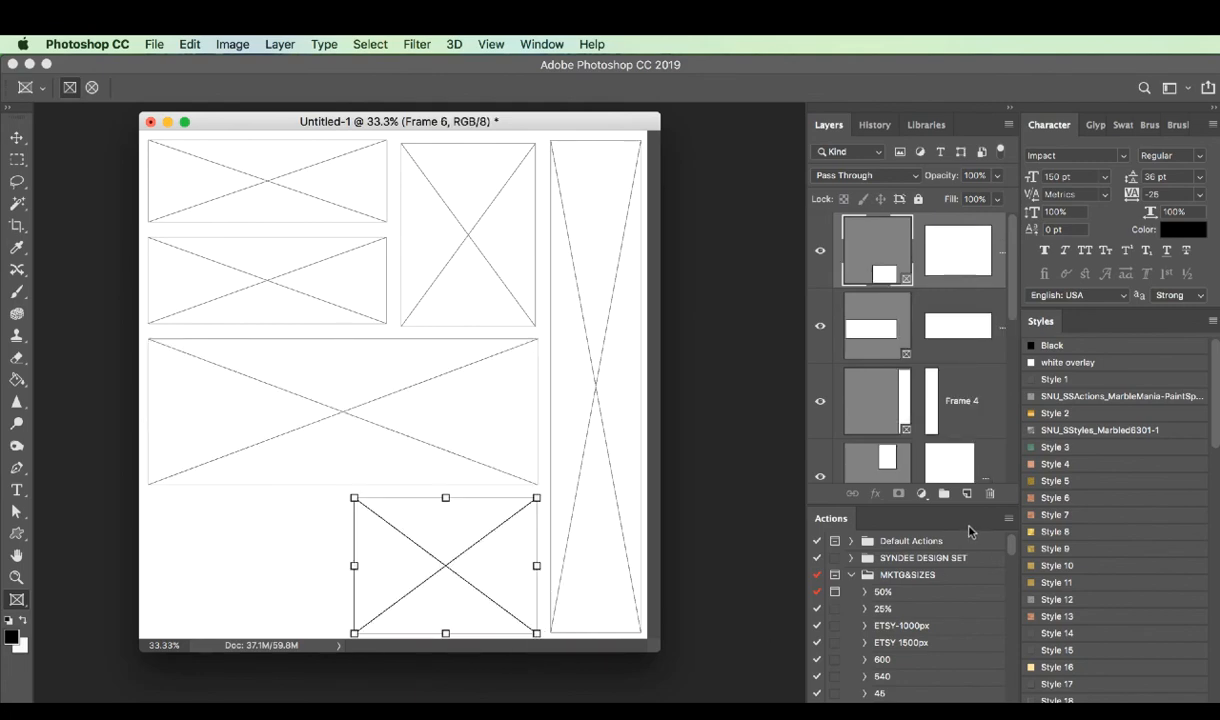